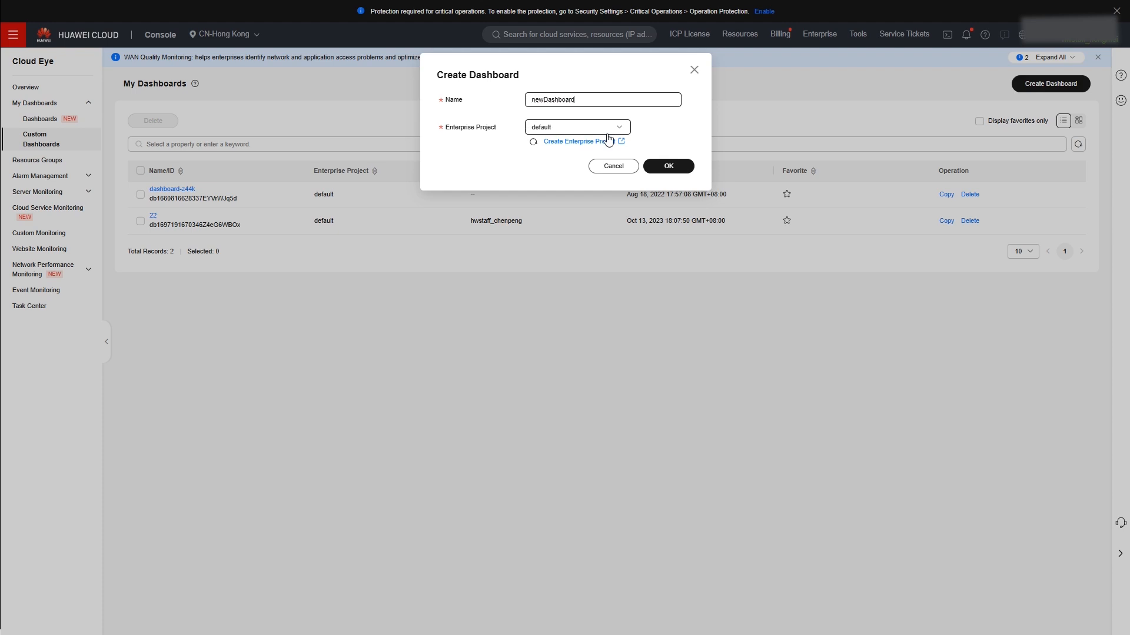
- Create the dashboard newDashboard under the DND_for_auto_test enterprise project
{"action": "left_click", "coordinate": [606, 129]}
{"action": "left_click", "coordinate": [568, 185]}
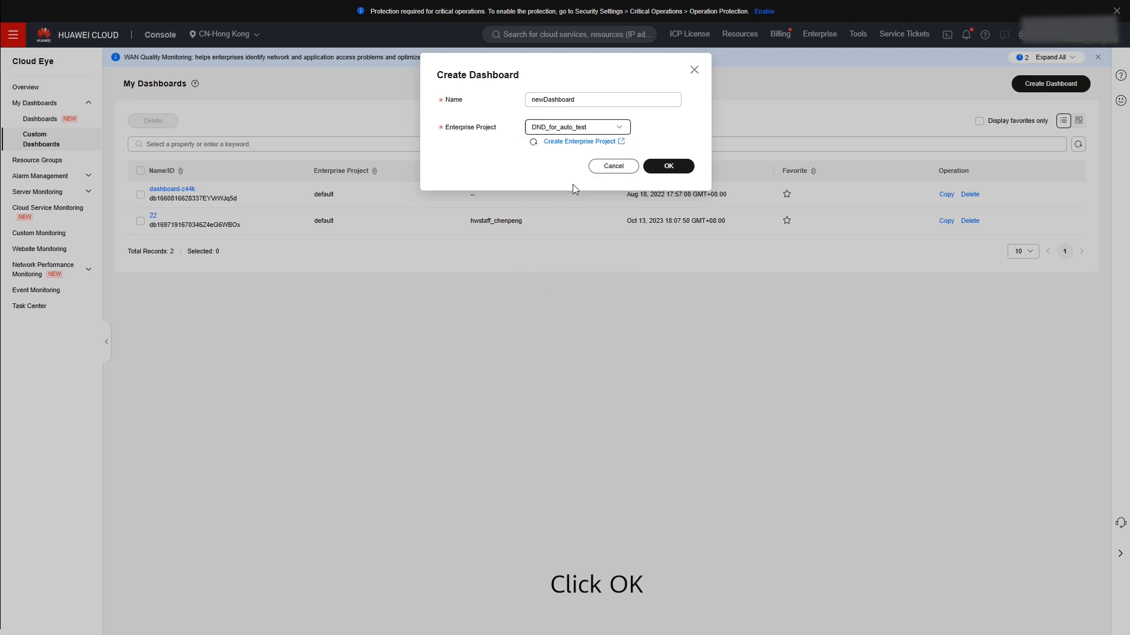
{"action": "left_click", "coordinate": [675, 171]}
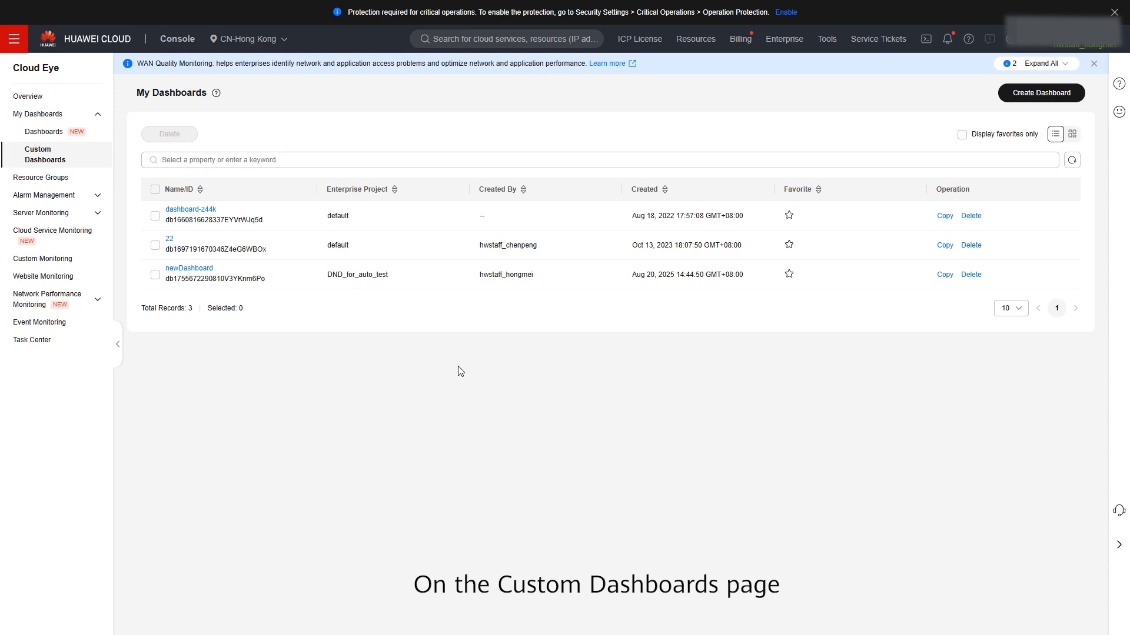
- Open newDashboard and start creating a new graph in it
{"action": "left_click", "coordinate": [200, 269]}
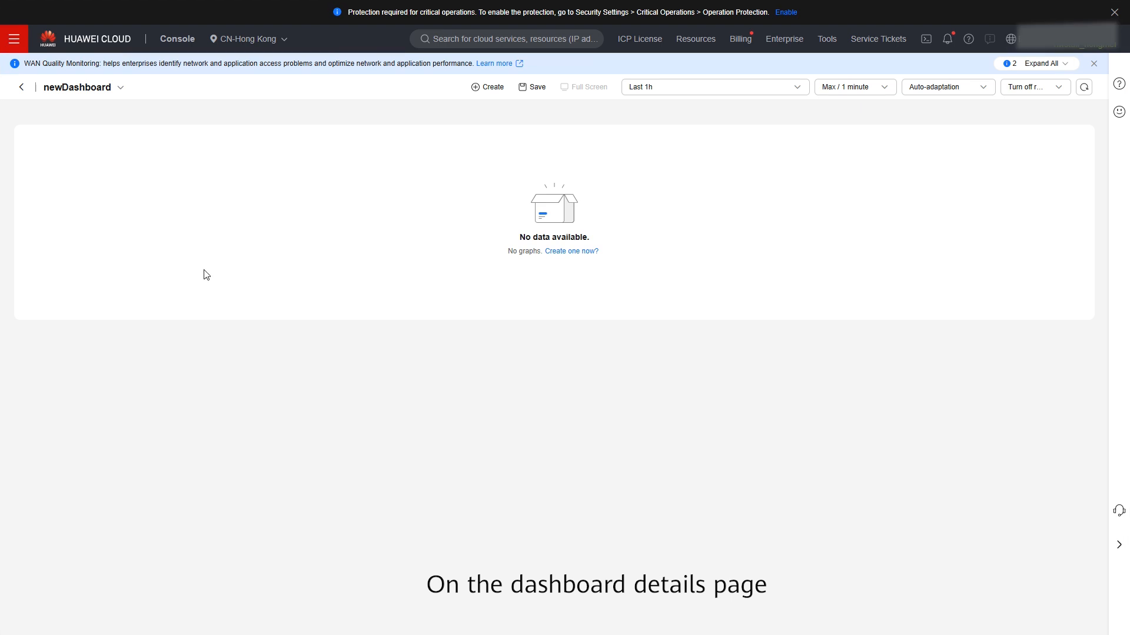
{"action": "left_click", "coordinate": [487, 87]}
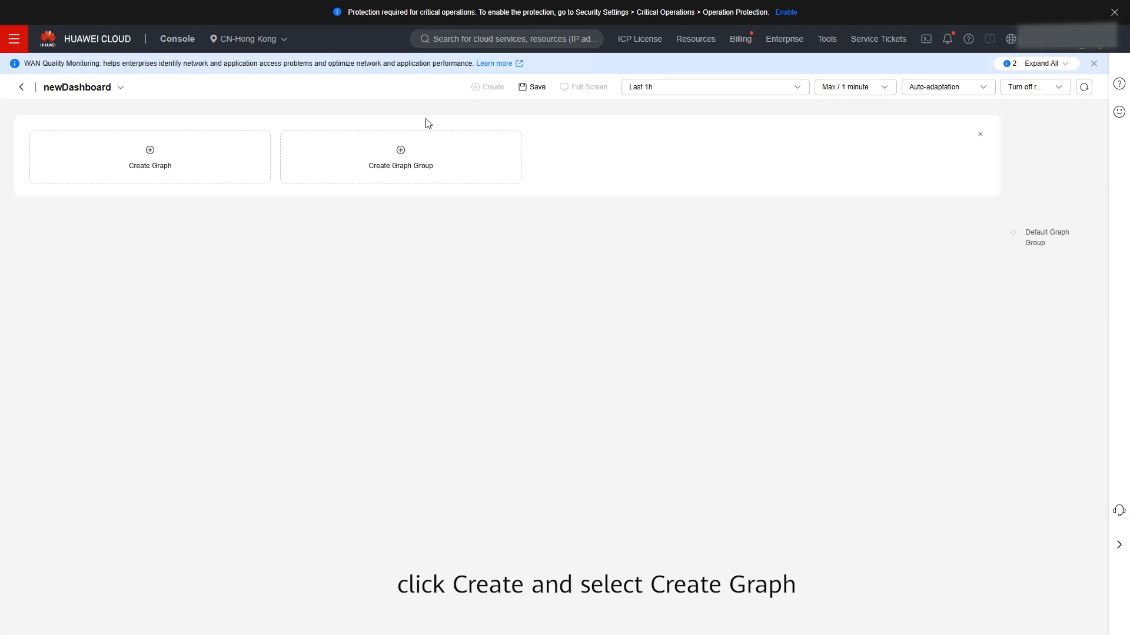
{"action": "left_click", "coordinate": [152, 154]}
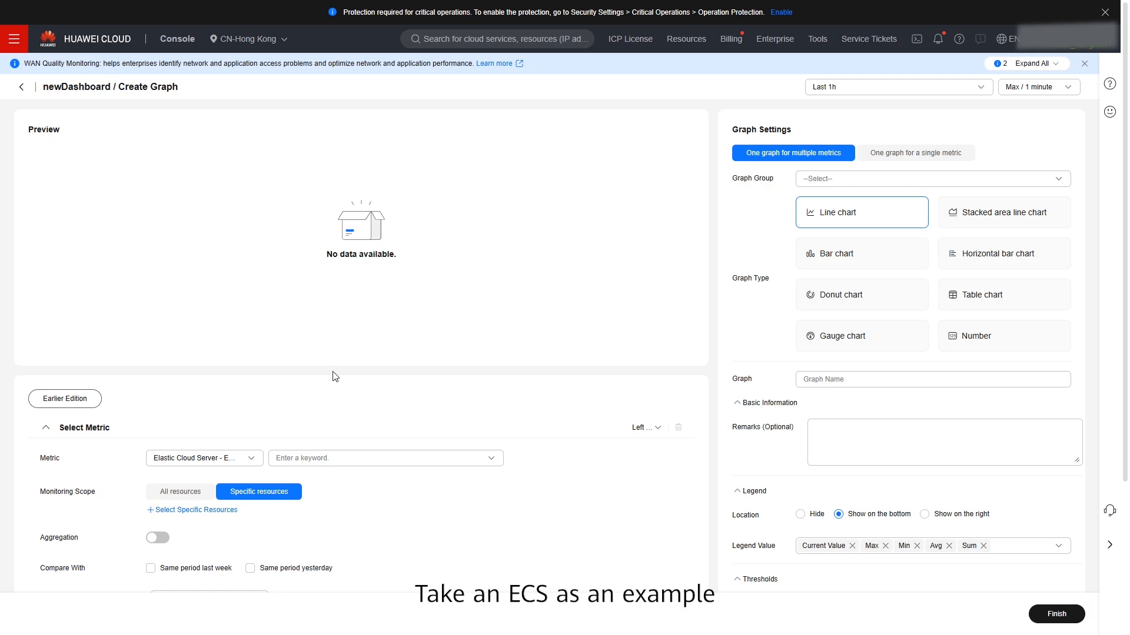
- Set the graph's metric to Elastic Cloud Server - ECSs with the ECSs / CPU Usage metric
{"action": "scroll", "coordinate": [334, 376], "scroll_direction": "down", "scroll_amount": 2}
{"action": "left_click", "coordinate": [231, 343]}
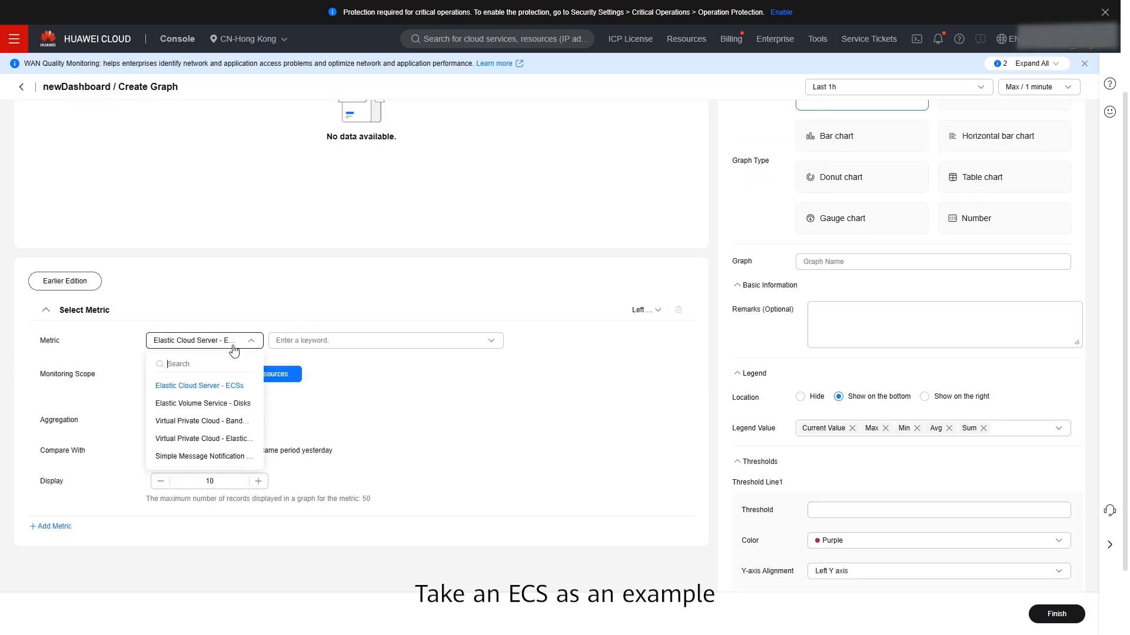
{"action": "left_click", "coordinate": [196, 385]}
{"action": "left_click", "coordinate": [322, 347]}
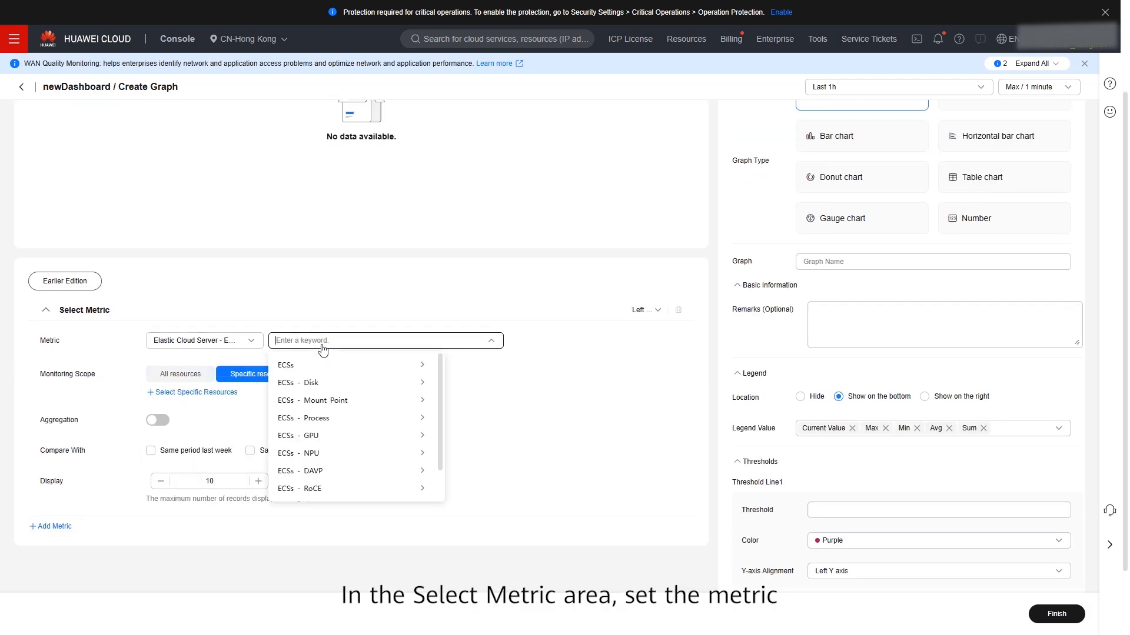
{"action": "type", "text": "CPU"}
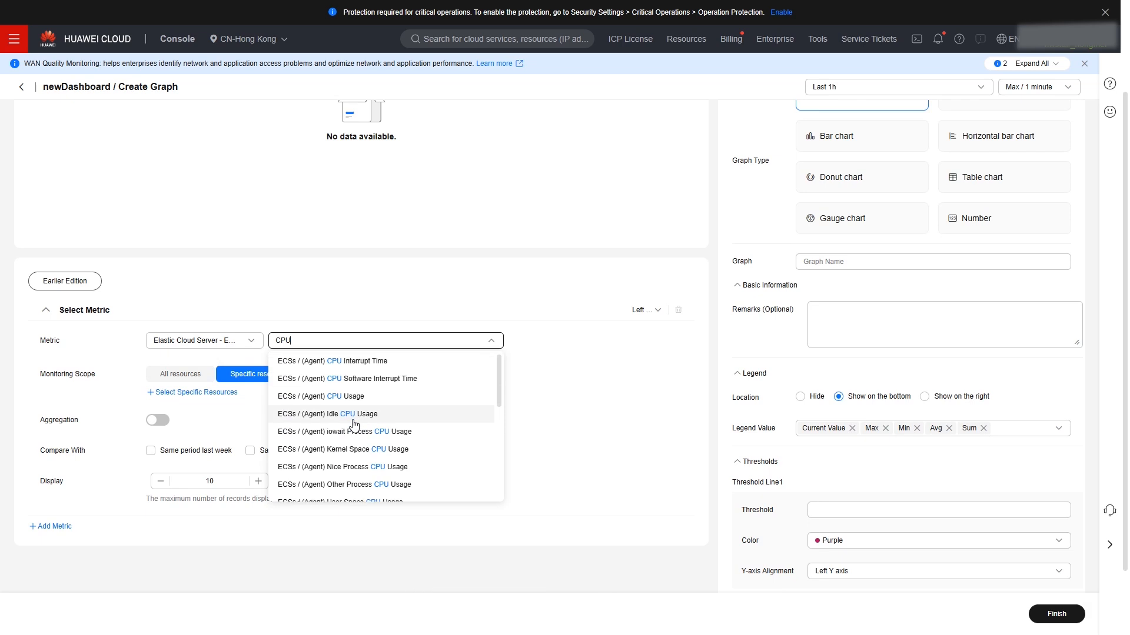
{"action": "scroll", "coordinate": [340, 411], "scroll_direction": "down", "scroll_amount": 3}
{"action": "left_click", "coordinate": [327, 474]}
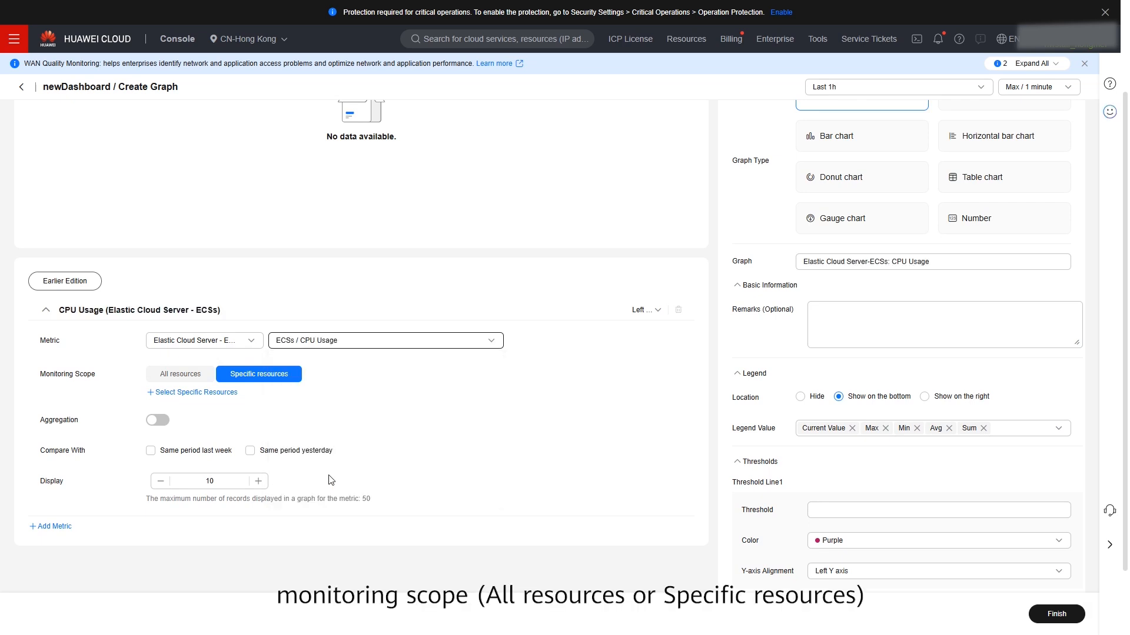
- Set the monitoring scope to all resources and enable aggregation using Avg over all resources of the current user
{"action": "left_click", "coordinate": [193, 377]}
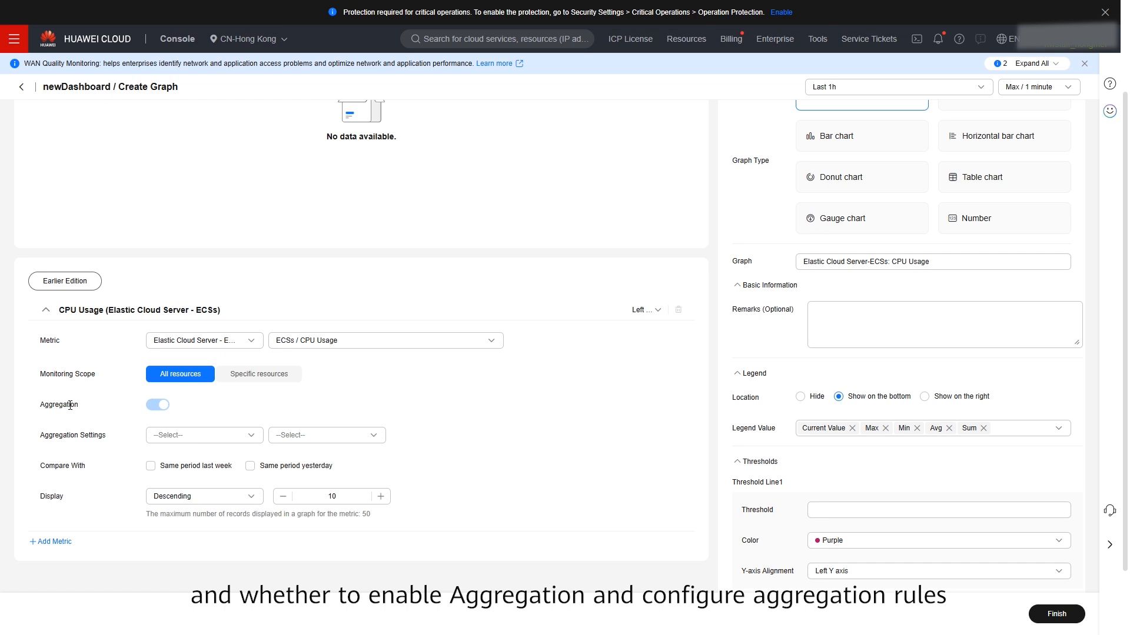
{"action": "left_click", "coordinate": [163, 436]}
{"action": "left_click", "coordinate": [176, 461]}
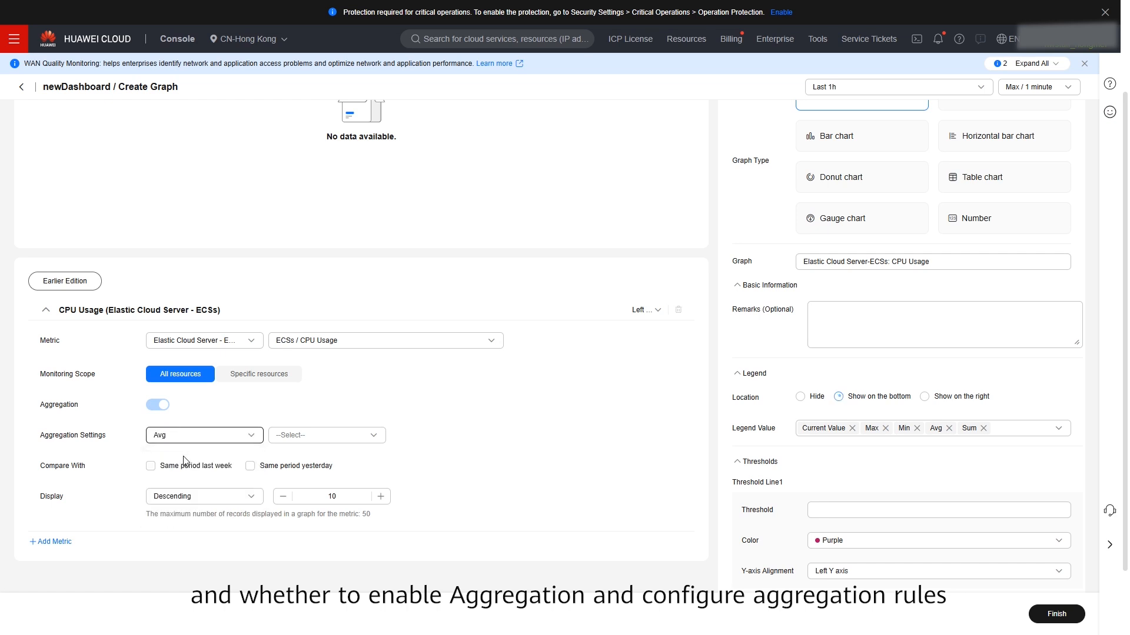
{"action": "left_click", "coordinate": [306, 435]}
{"action": "left_click", "coordinate": [304, 461]}
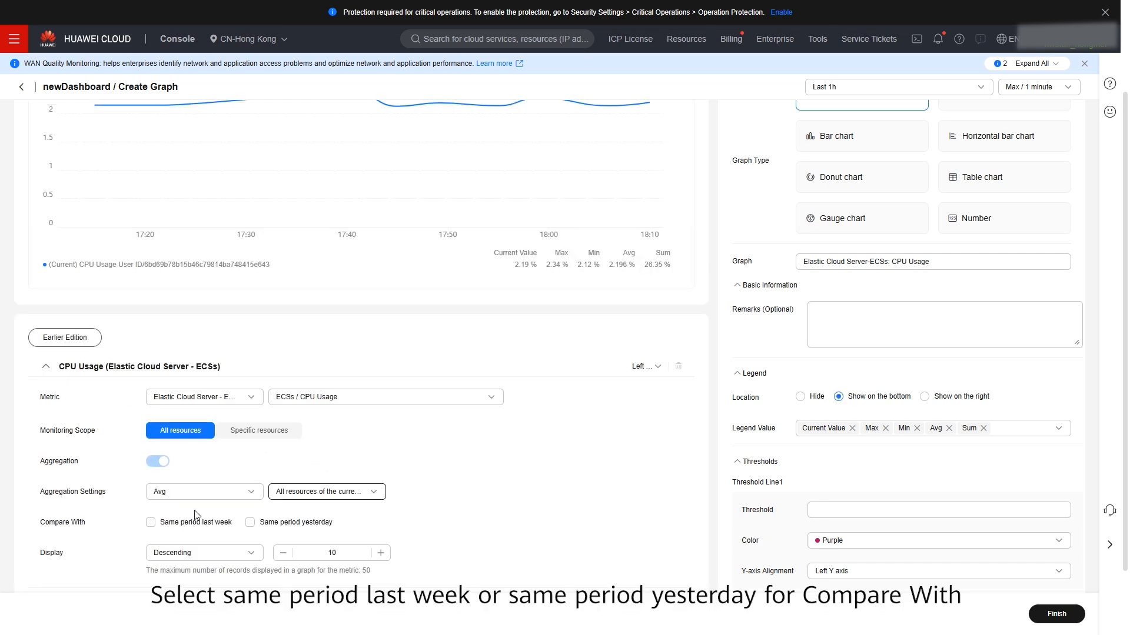
- Compare with the same period last week and keep the metric on the left Y axis
{"action": "left_click", "coordinate": [152, 524]}
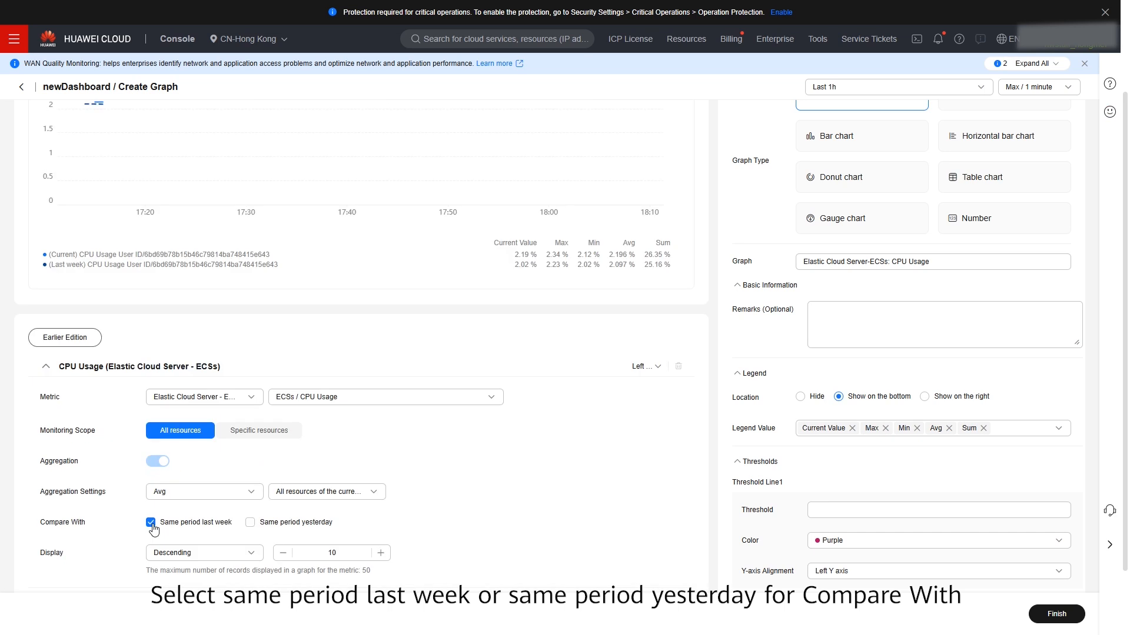
{"action": "left_click", "coordinate": [304, 555]}
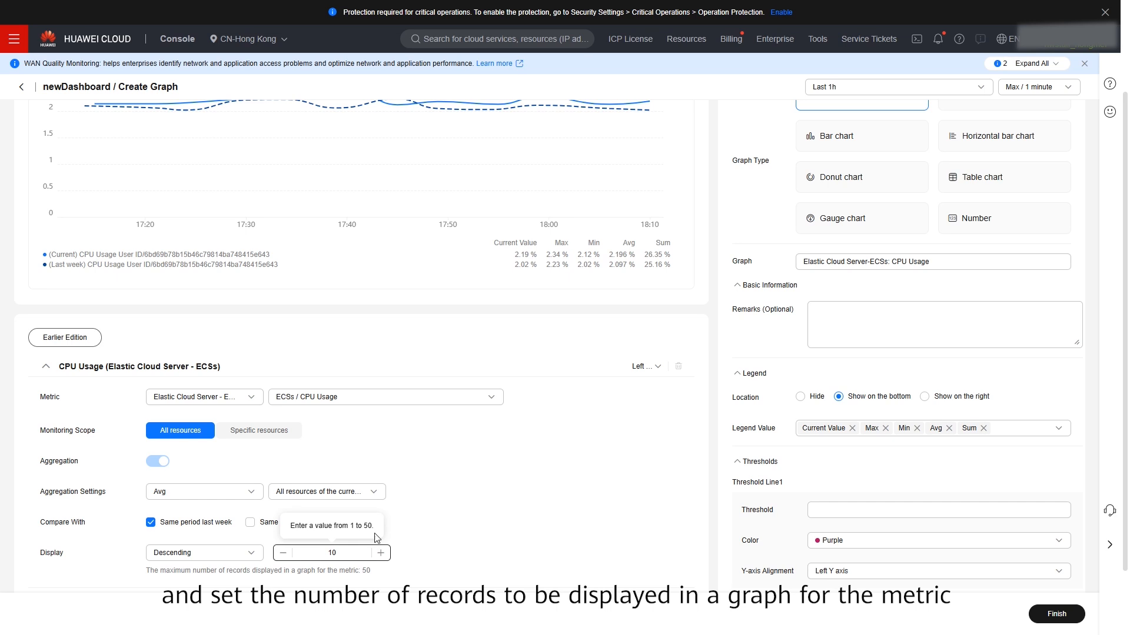
{"action": "left_click", "coordinate": [656, 368]}
{"action": "left_click", "coordinate": [656, 391]}
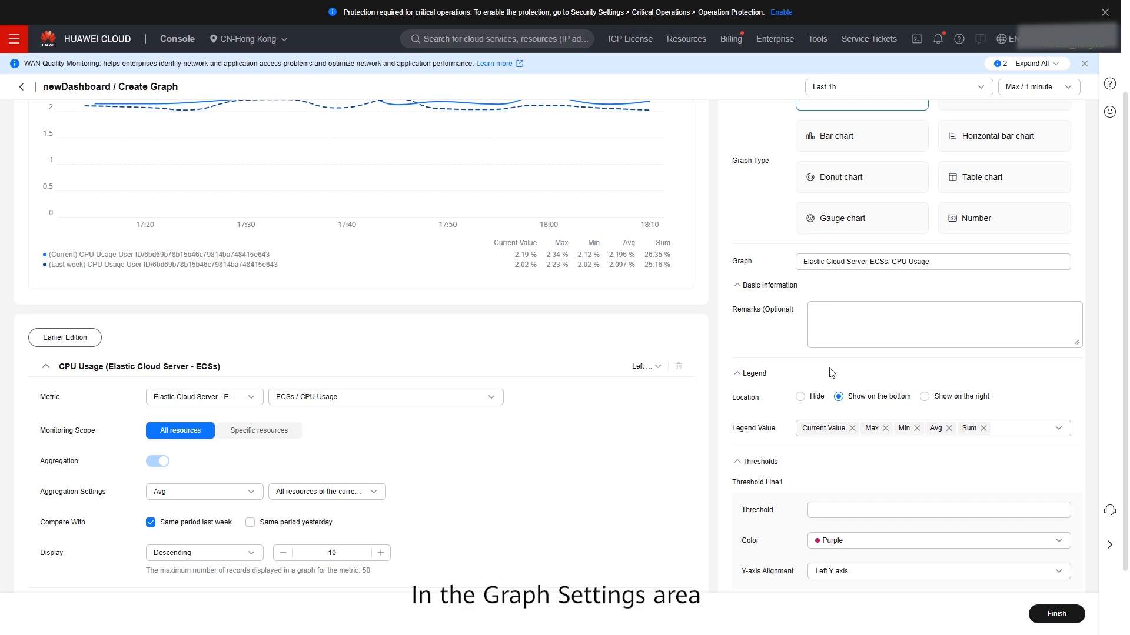
- Create a new graph group named Graph group 1 and assign the graph to it
{"action": "scroll", "coordinate": [825, 375], "scroll_direction": "up", "scroll_amount": 2}
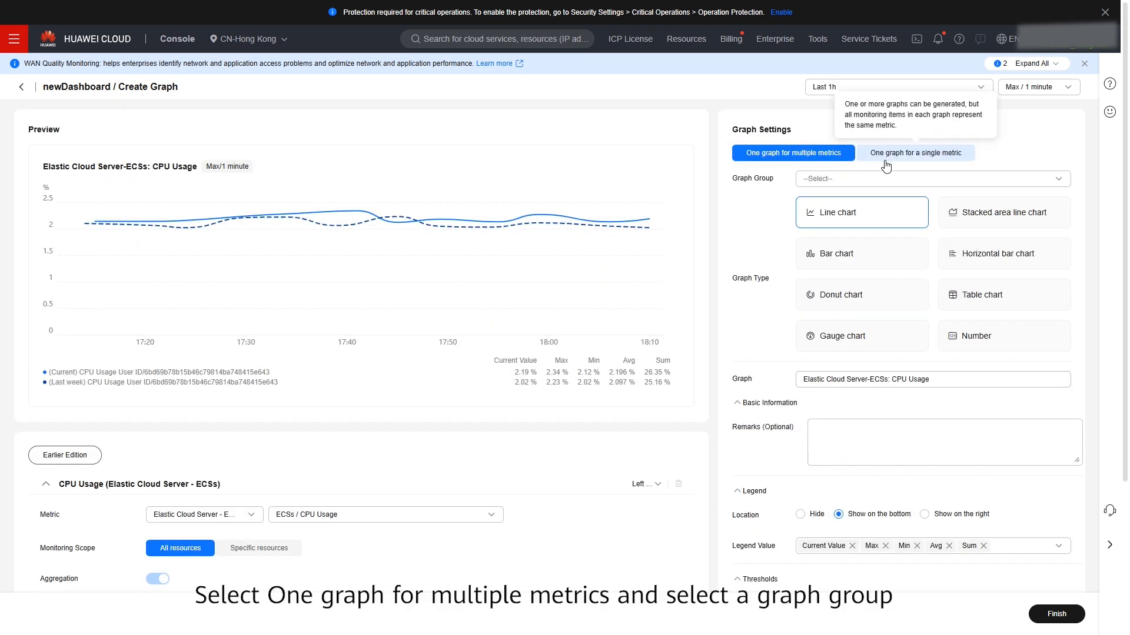
{"action": "left_click", "coordinate": [817, 179]}
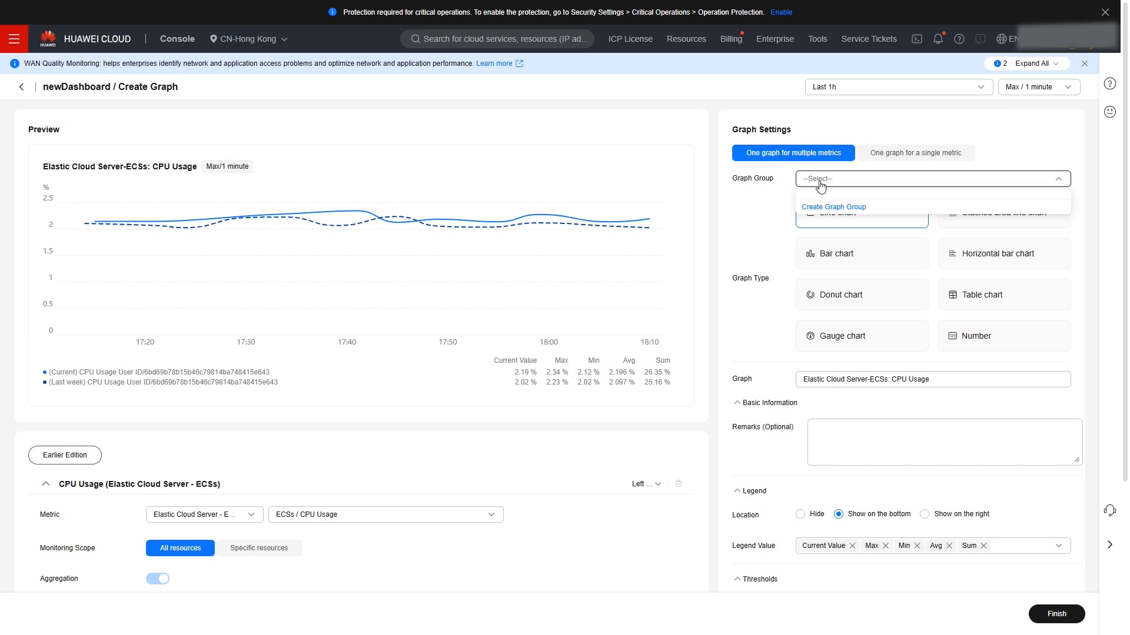
{"action": "left_click", "coordinate": [817, 208]}
{"action": "type", "text": "Graph group "}
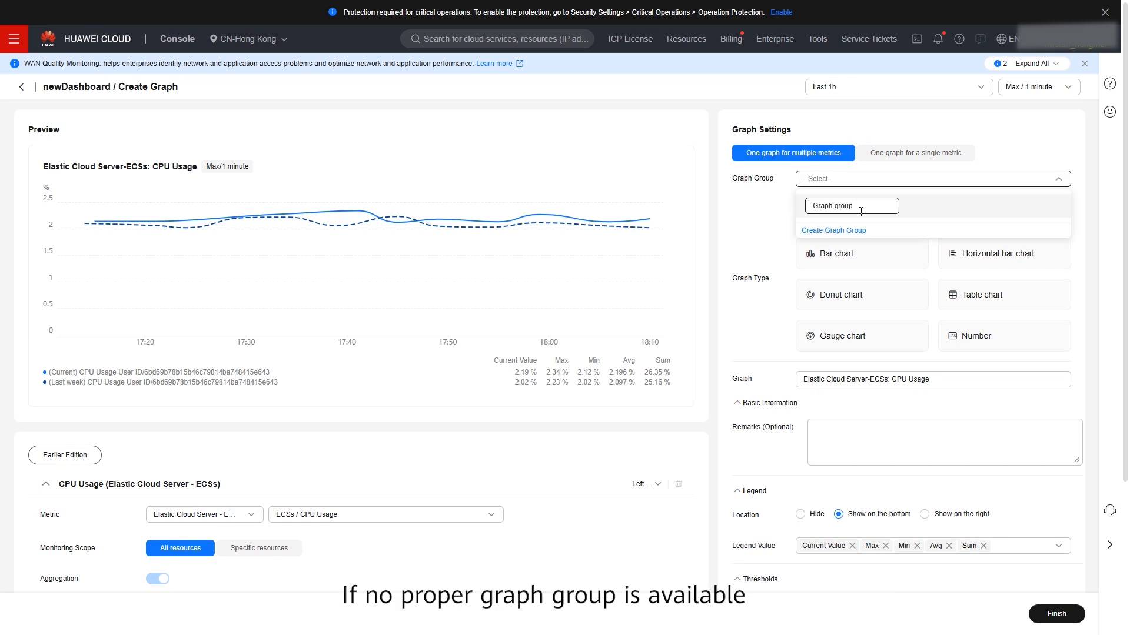
{"action": "type", "text": "1"}
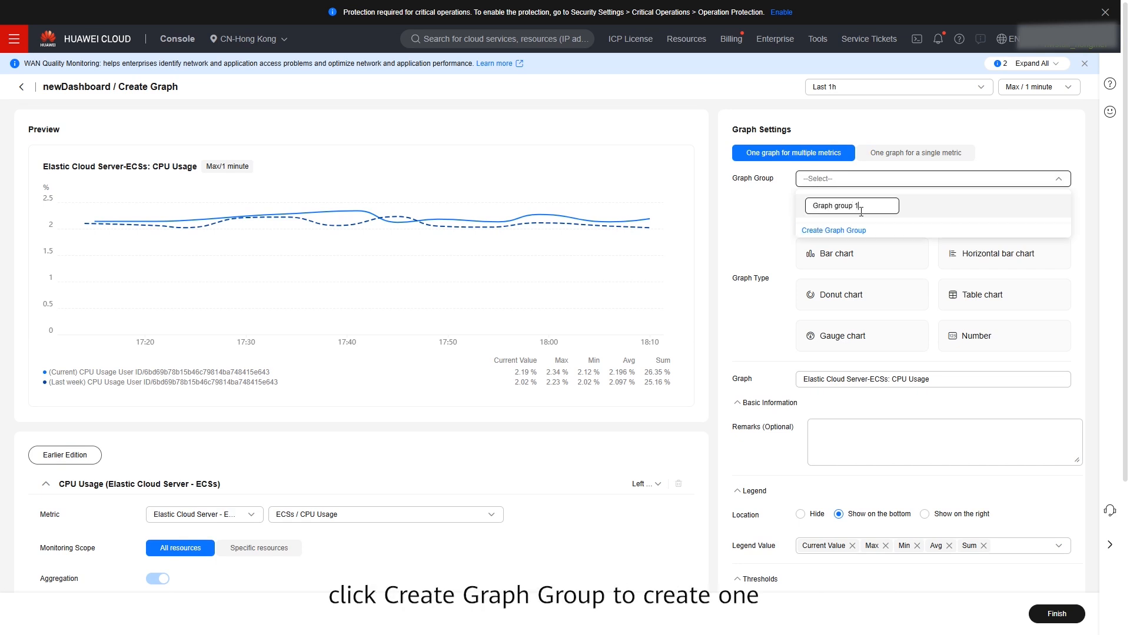
{"action": "left_click", "coordinate": [919, 216]}
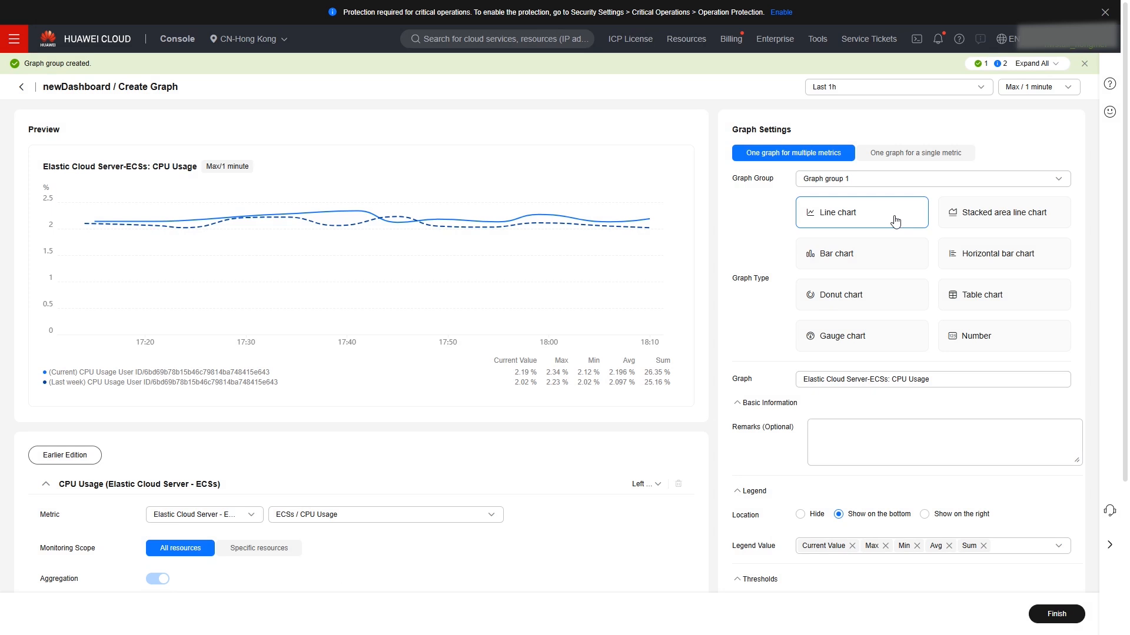
- Enter ECS as the graph remarks, review the legend values, and finish creating the graph
{"action": "left_click", "coordinate": [876, 434]}
{"action": "type", "text": "ECS"}
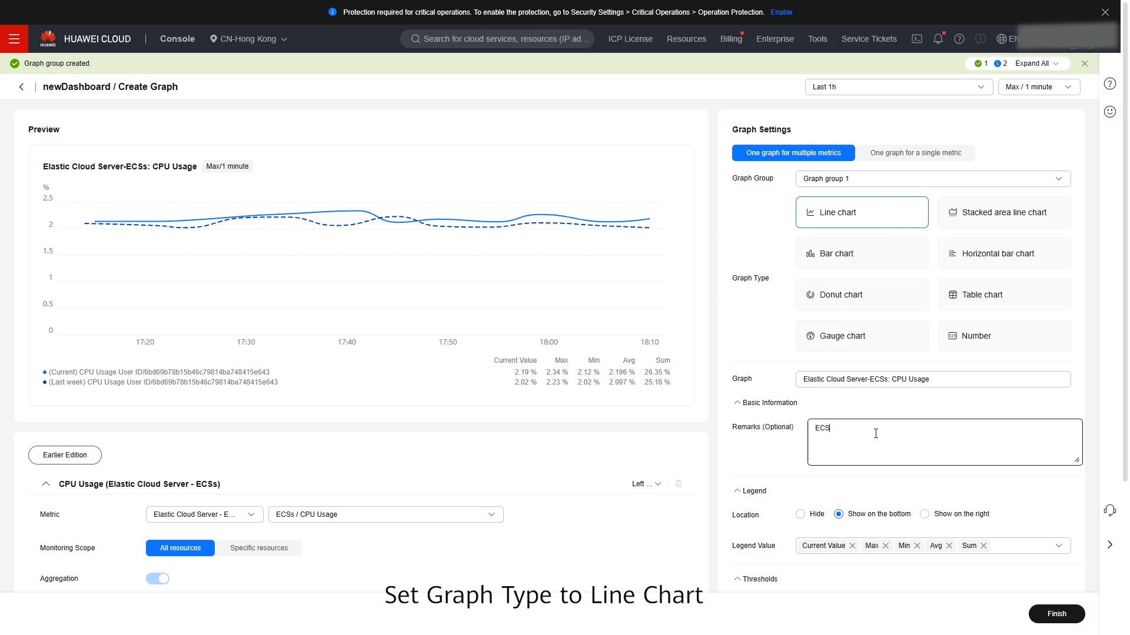
{"action": "scroll", "coordinate": [875, 434], "scroll_direction": "down", "scroll_amount": 2}
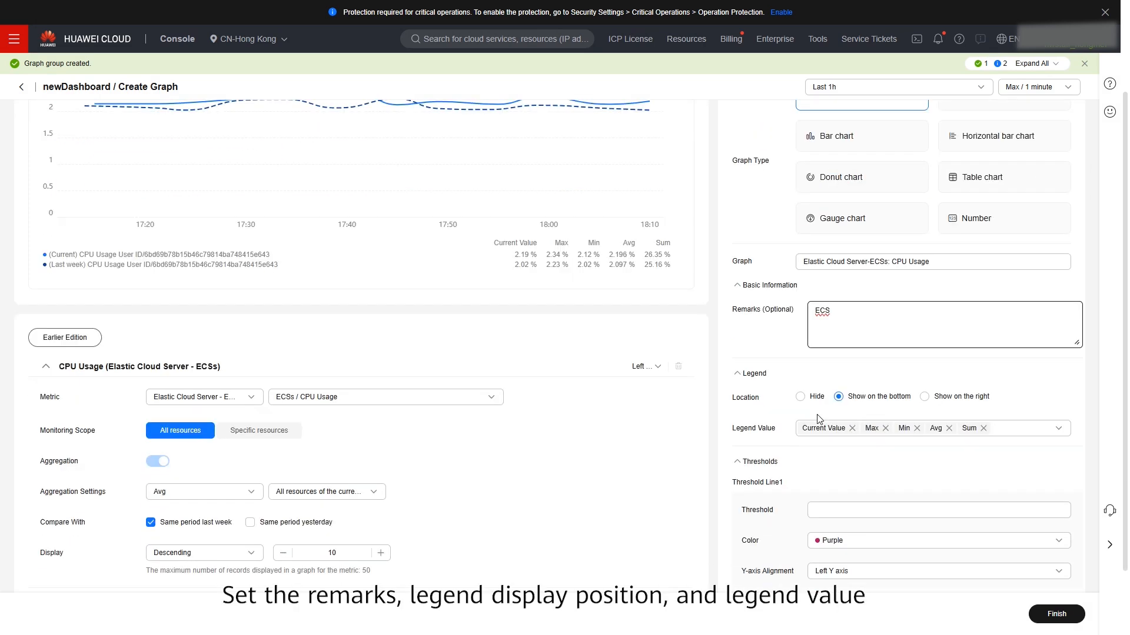
{"action": "scroll", "coordinate": [805, 408], "scroll_direction": "down", "scroll_amount": 1}
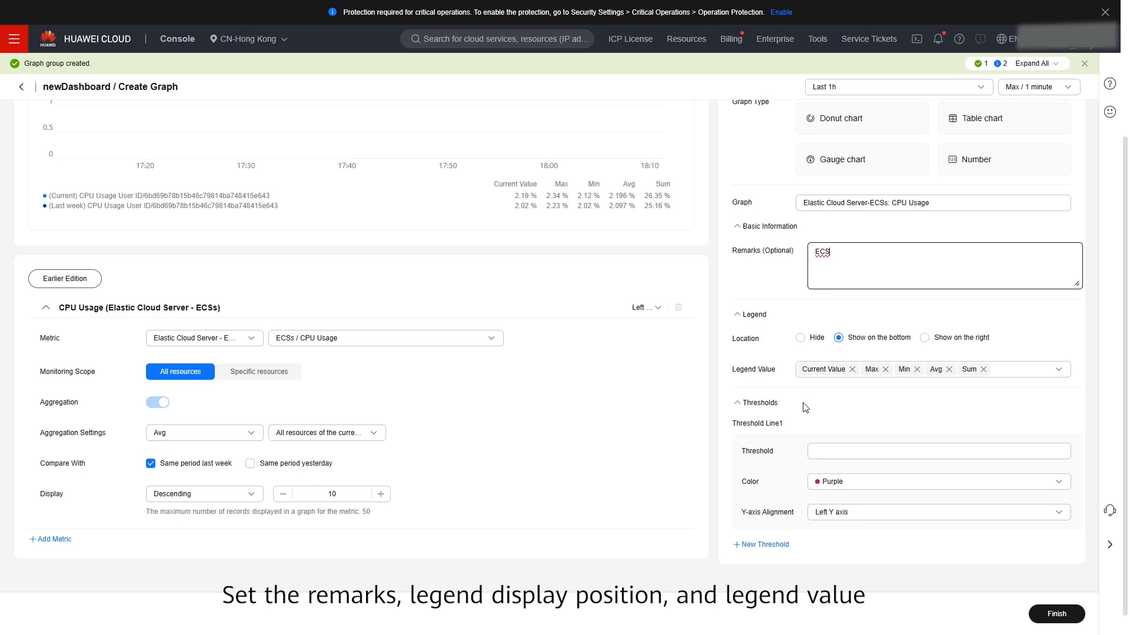
{"action": "left_click", "coordinate": [1035, 370]}
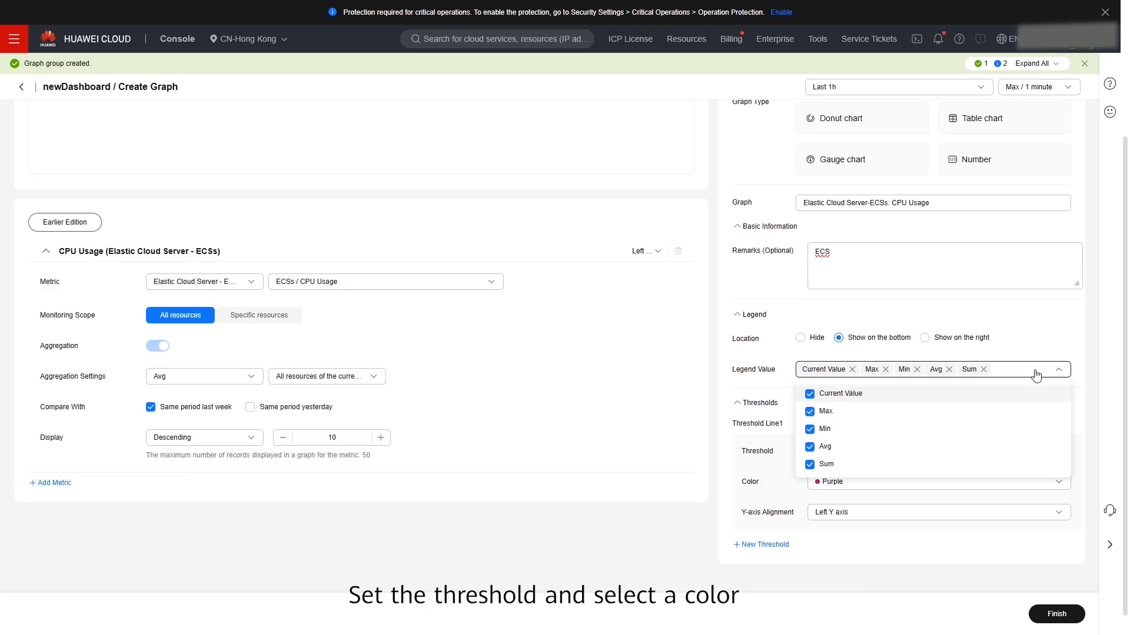
{"action": "left_click", "coordinate": [1035, 373]}
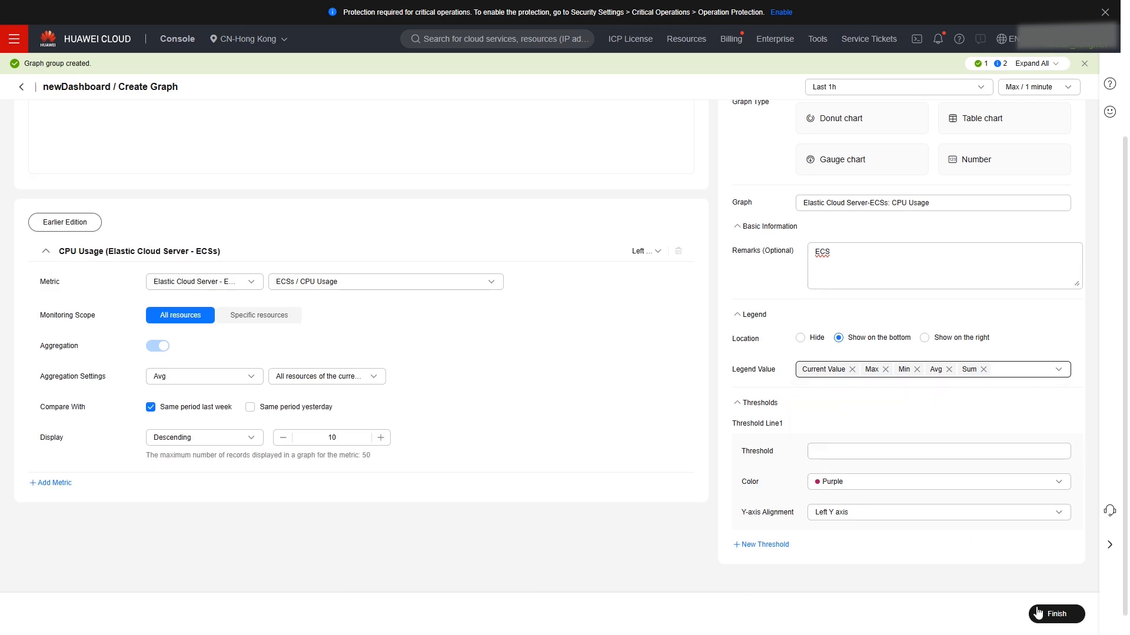
{"action": "left_click", "coordinate": [1052, 616]}
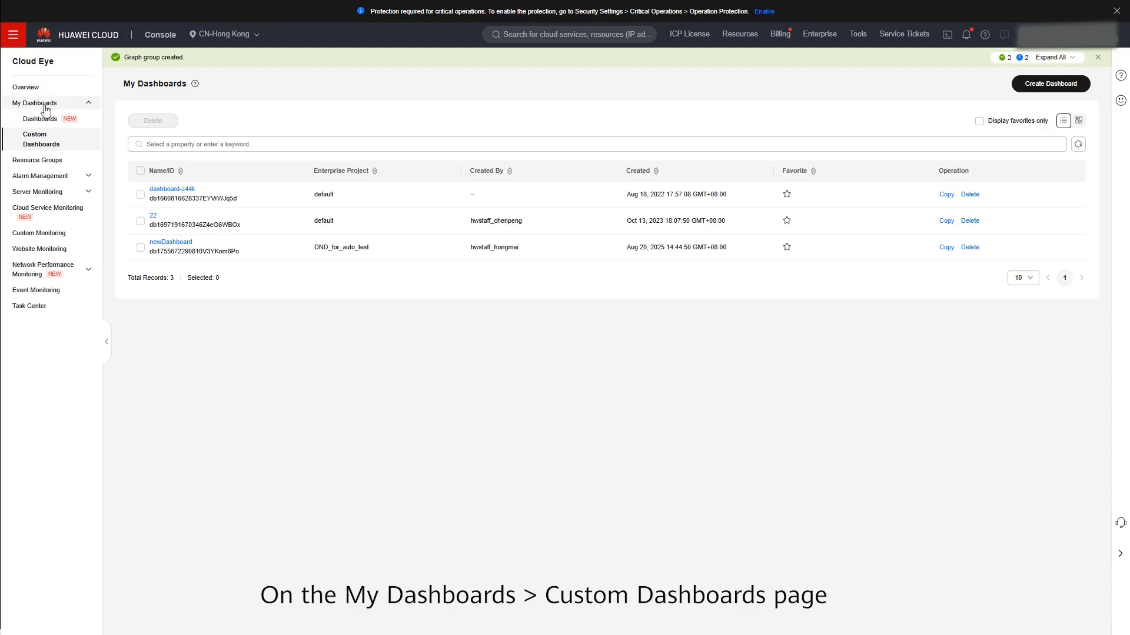
- Enlarge the CPU Usage graph in newDashboard and set a custom time range from 08/12/2025 14:46:41 to 08/20/2025 14:46:41
{"action": "left_click", "coordinate": [183, 245]}
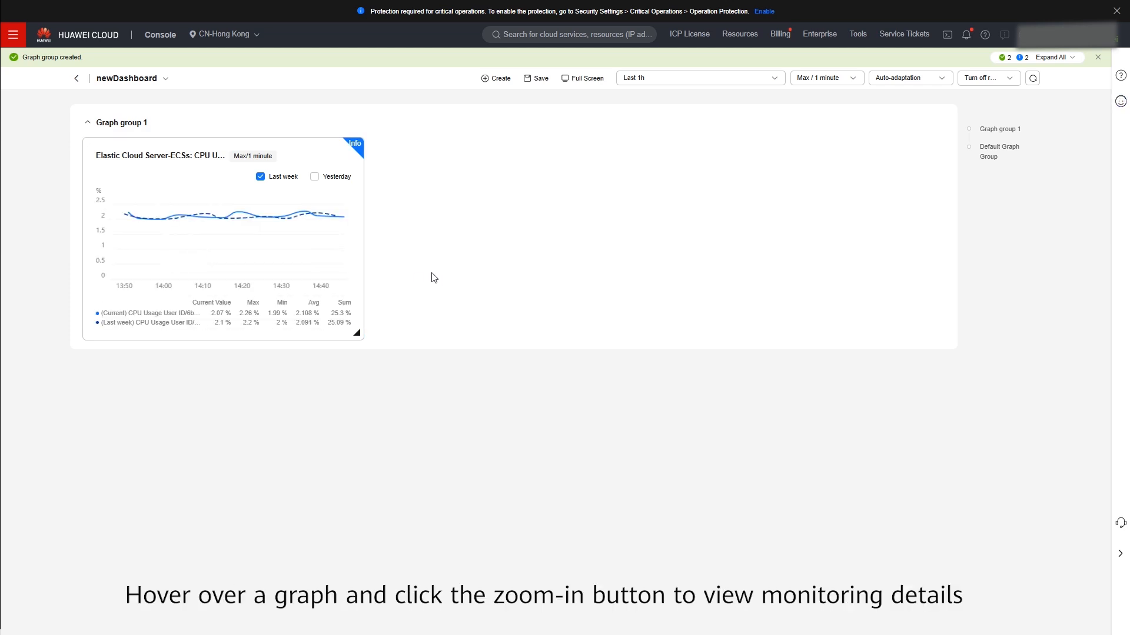
{"action": "left_click", "coordinate": [320, 160]}
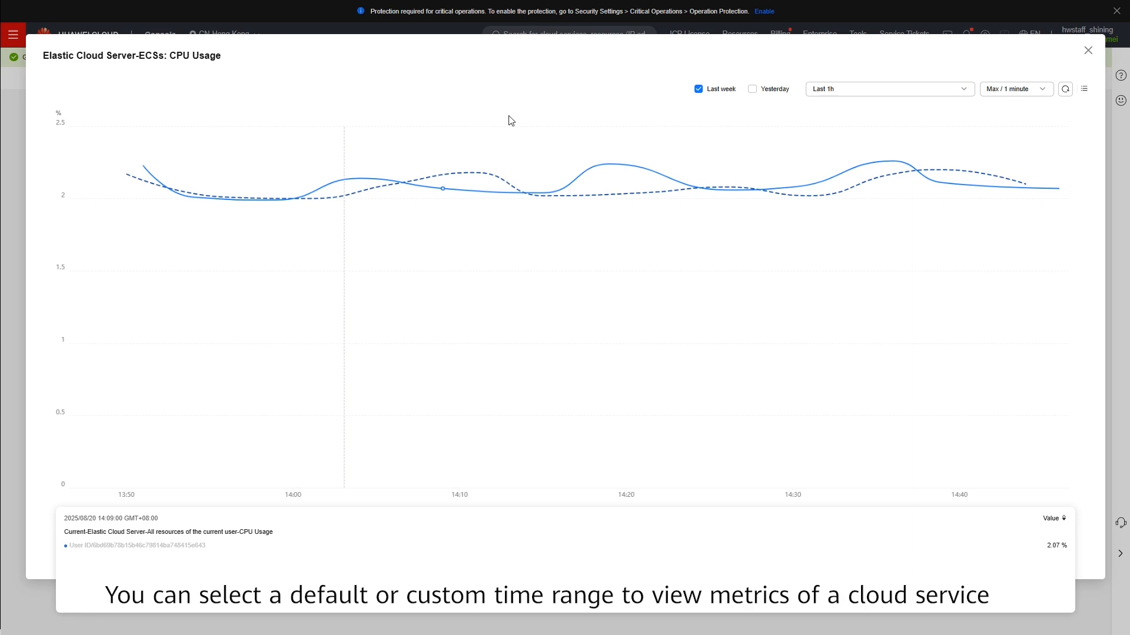
{"action": "left_click", "coordinate": [879, 94]}
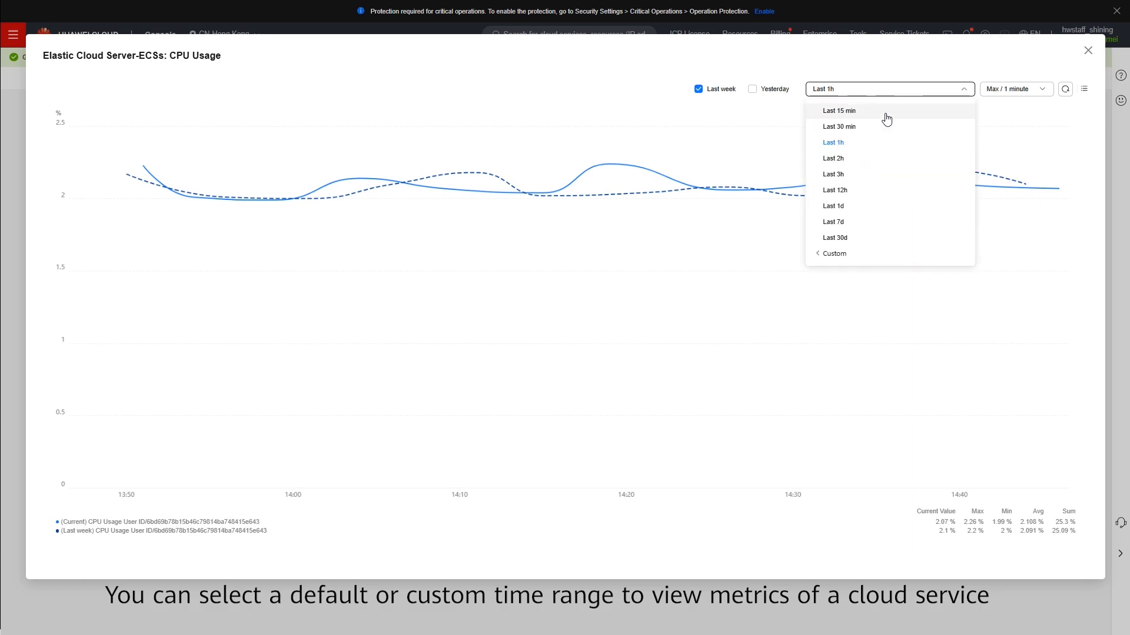
{"action": "left_click", "coordinate": [861, 262]}
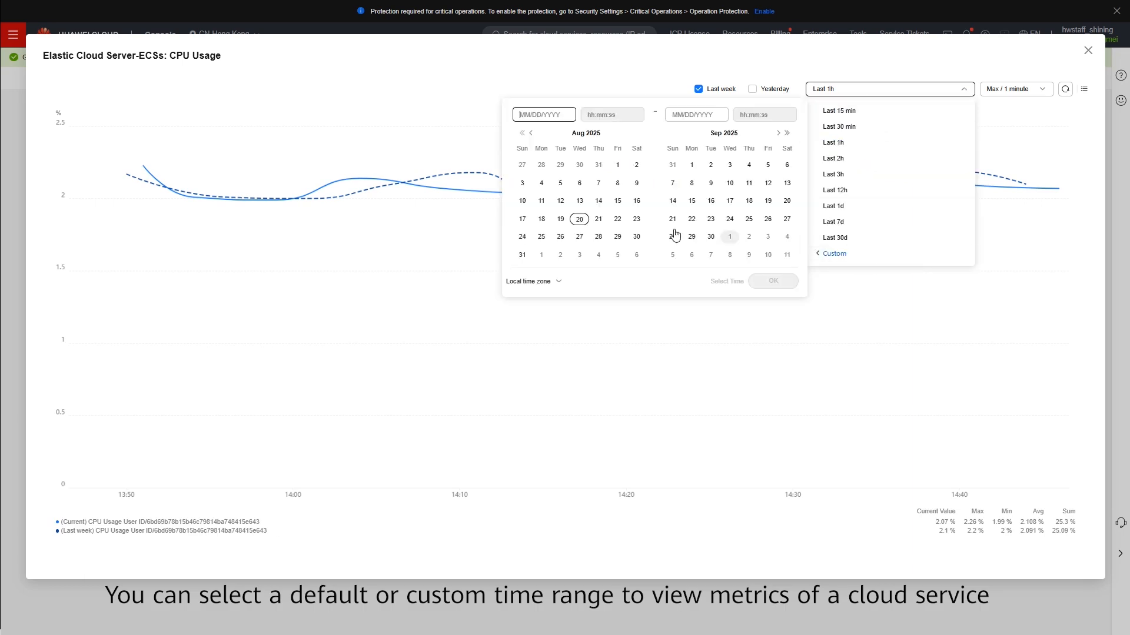
{"action": "left_click", "coordinate": [560, 201]}
{"action": "left_click", "coordinate": [579, 218]}
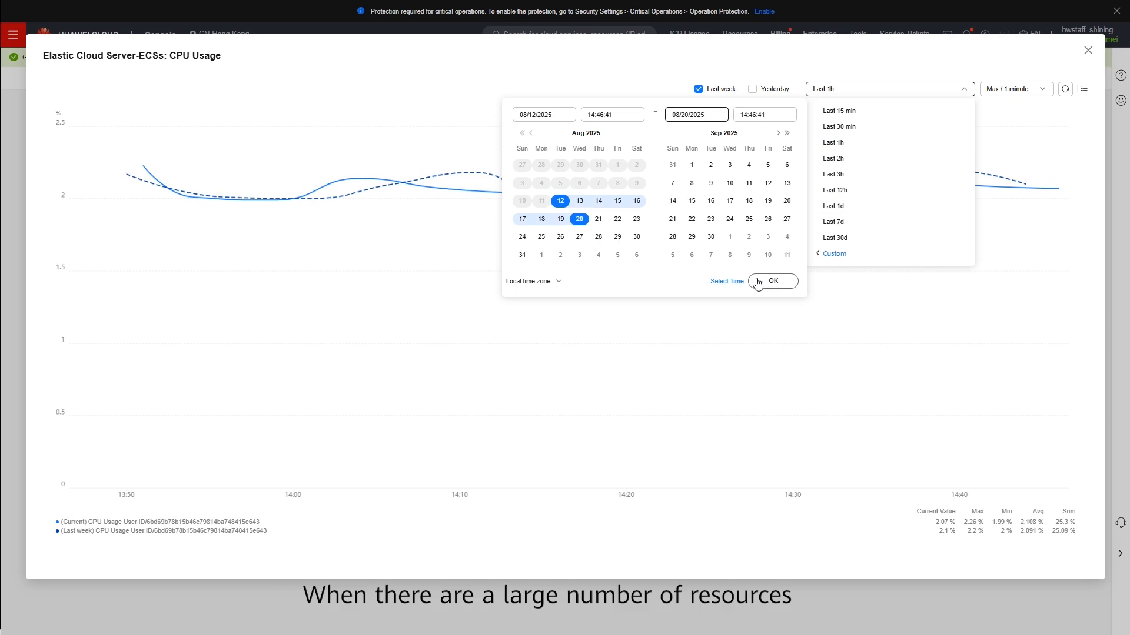
{"action": "left_click", "coordinate": [772, 281]}
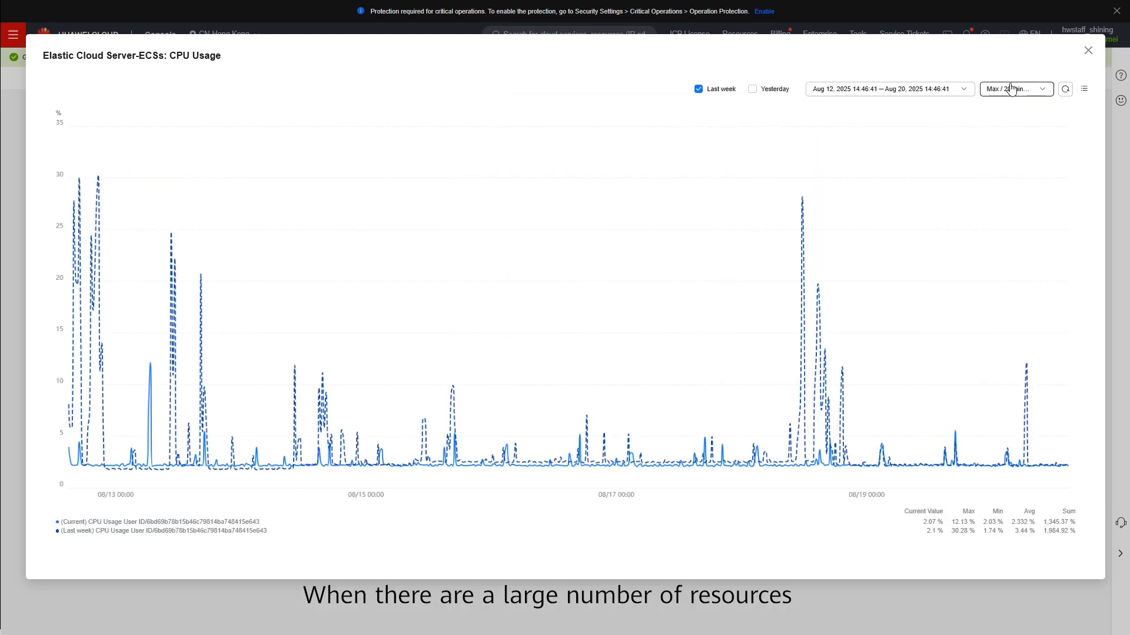
- Show only the current-period series in the enlarged graph's resource list, then close the enlarged view
{"action": "left_click", "coordinate": [1083, 89]}
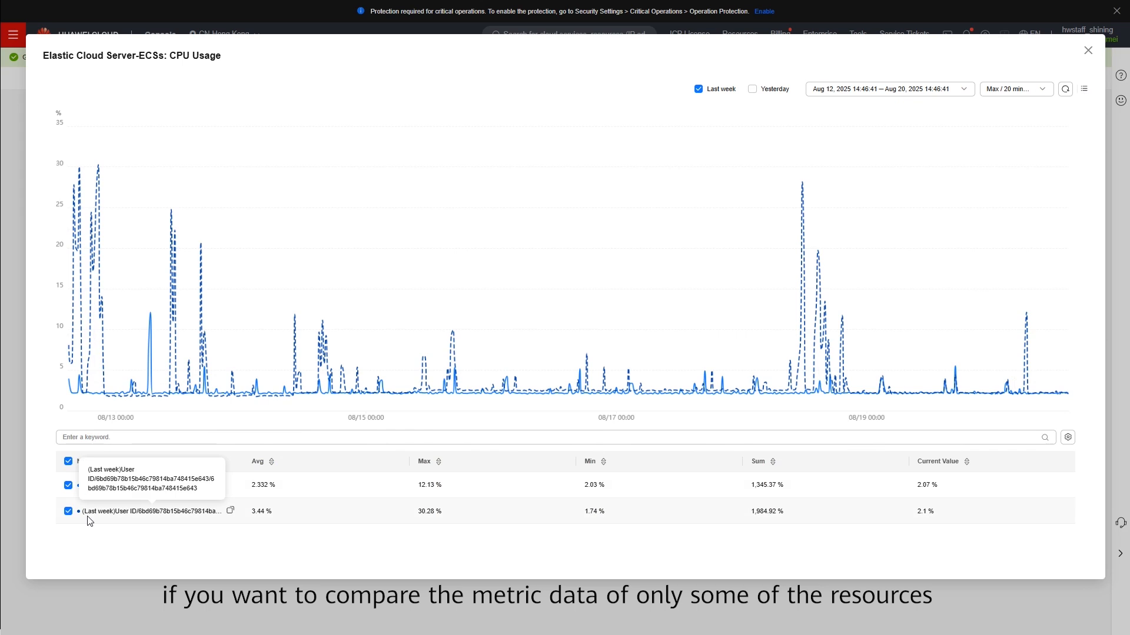
{"action": "left_click", "coordinate": [68, 512]}
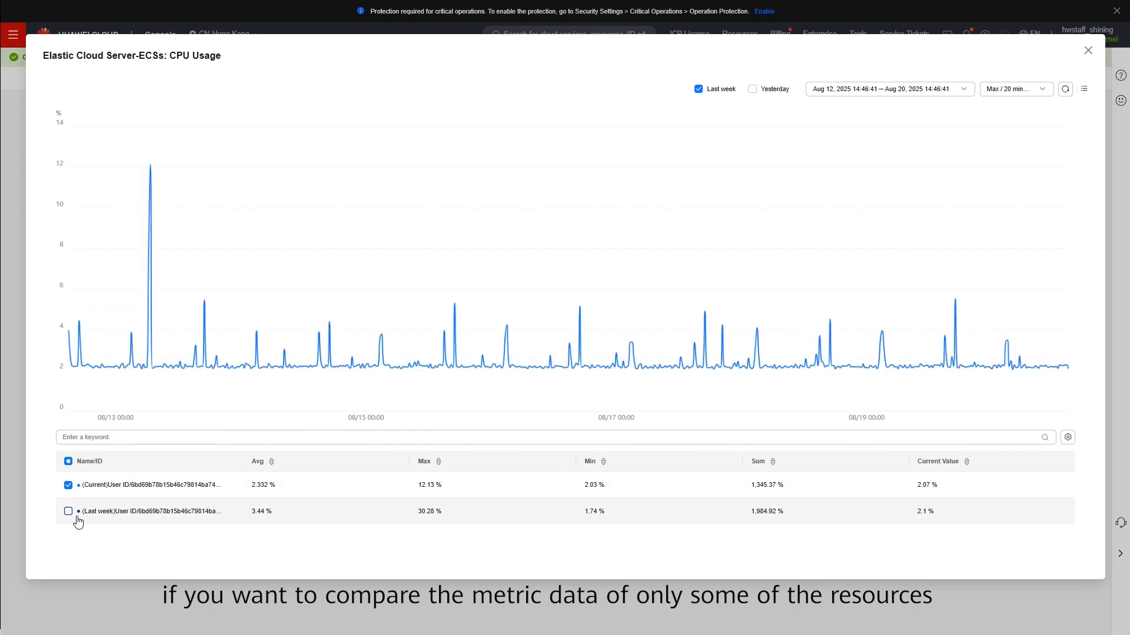
{"action": "left_click", "coordinate": [1084, 90]}
{"action": "left_click", "coordinate": [1088, 51]}
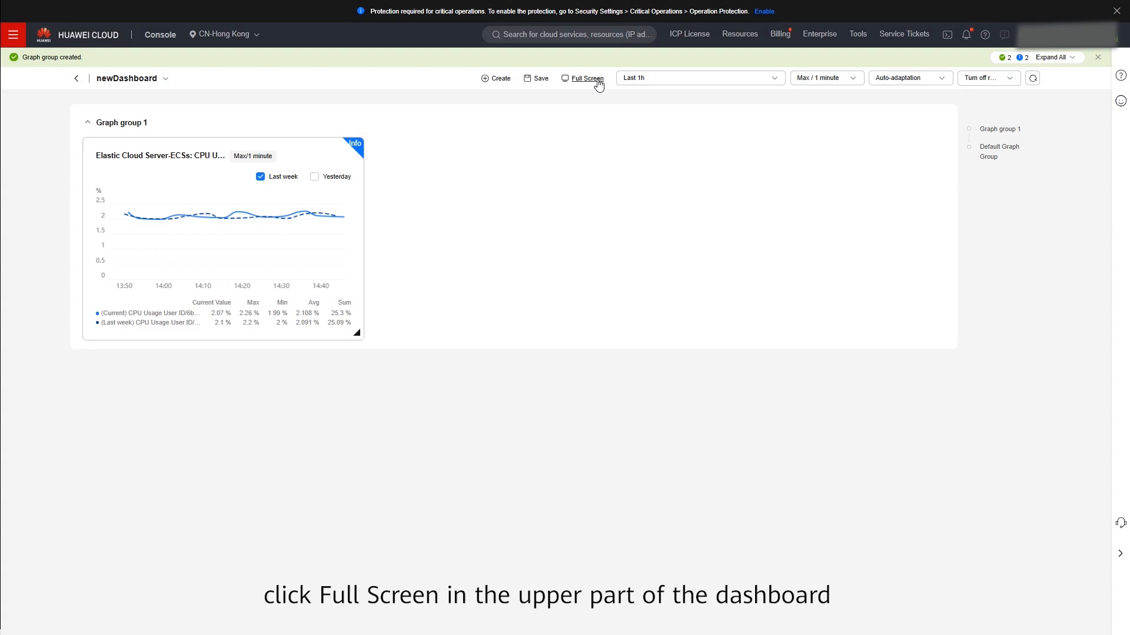
- View newDashboard in full screen mode and exit full screen again
{"action": "left_click", "coordinate": [597, 83]}
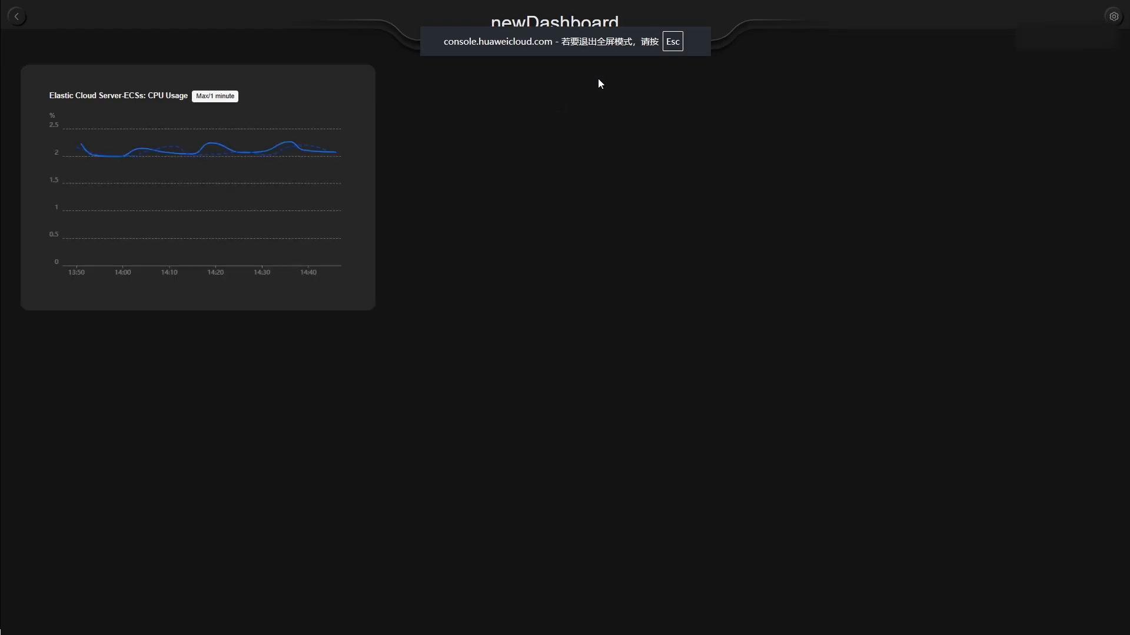
{"action": "key", "text": "Escape"}
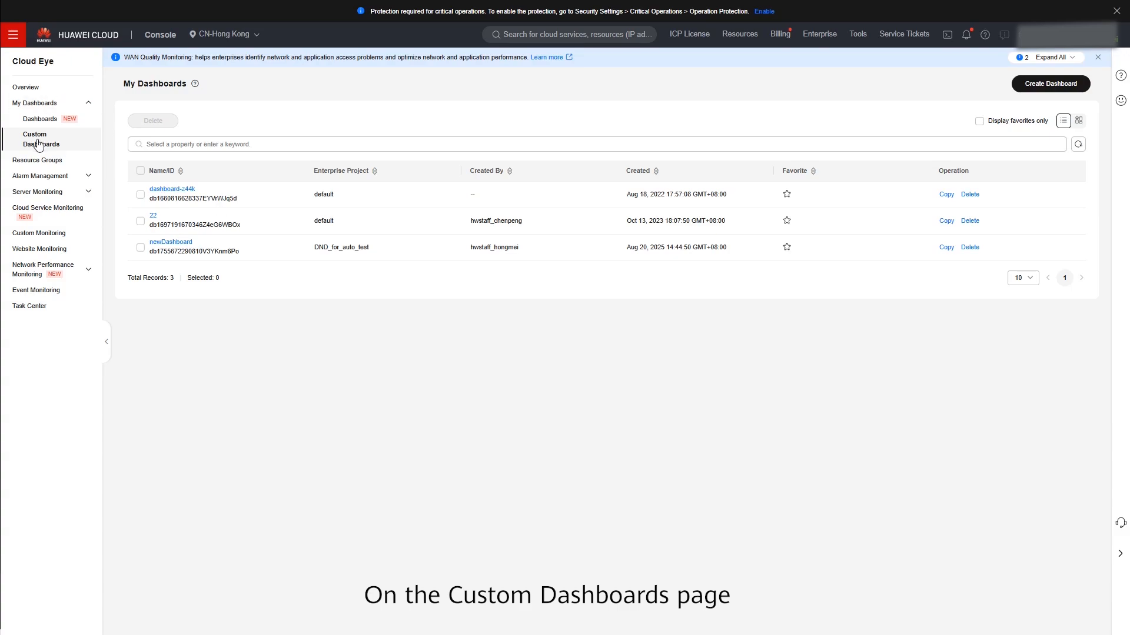
- Open newDashboard from the custom dashboards list and refresh the CPU usage line graph
{"action": "left_click", "coordinate": [170, 242]}
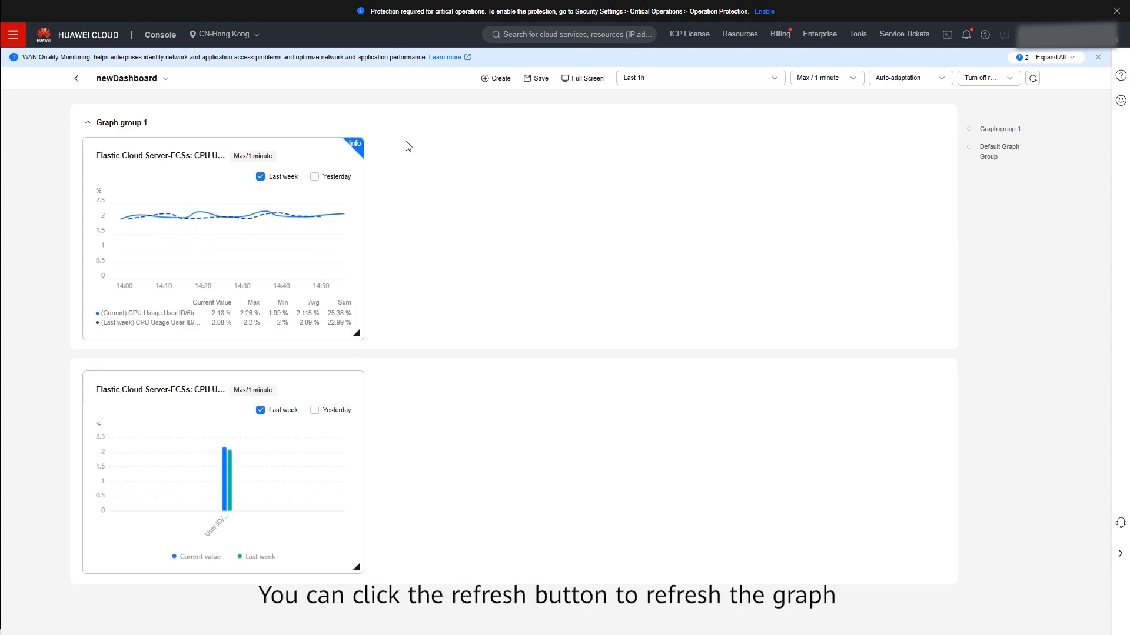
{"action": "left_click", "coordinate": [307, 156]}
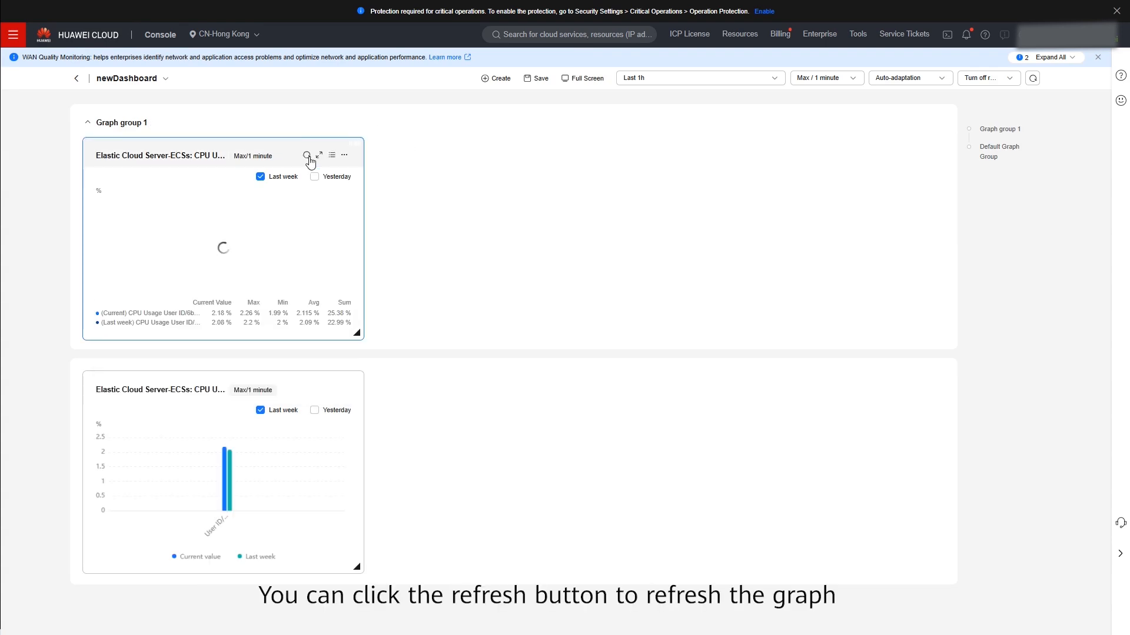
- Show the line graph's monitored objects list and deselect the last-week series
{"action": "left_click", "coordinate": [332, 155]}
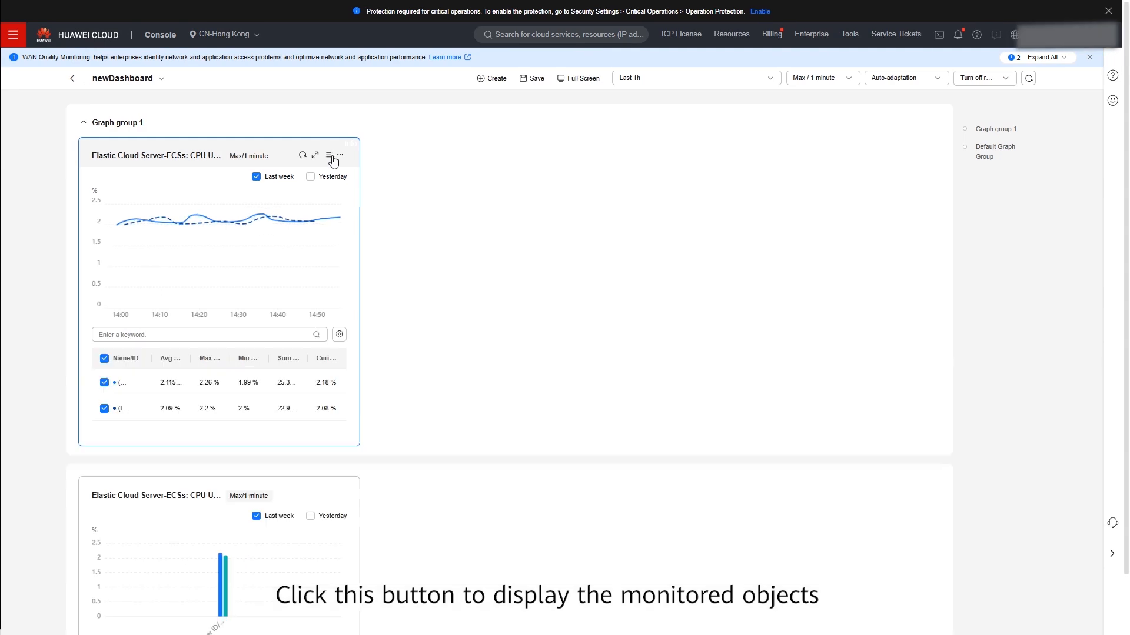
{"action": "left_click", "coordinate": [104, 408]}
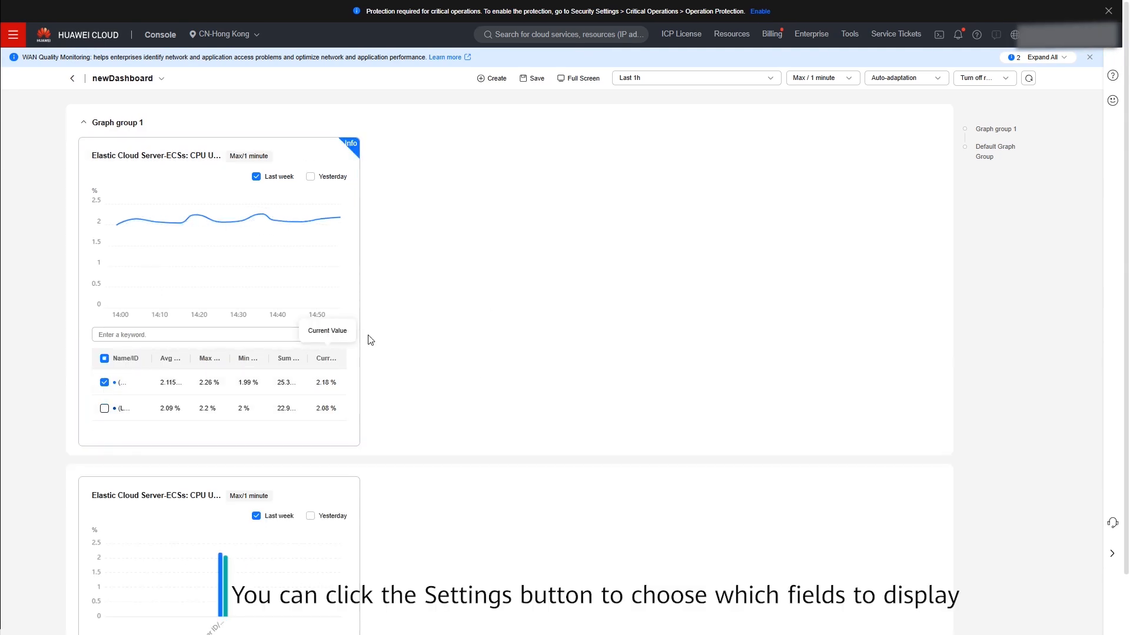
- Add the Resource Type and Dimension columns to the monitored objects list, then close the list
{"action": "left_click", "coordinate": [339, 334]}
{"action": "left_click", "coordinate": [250, 410]}
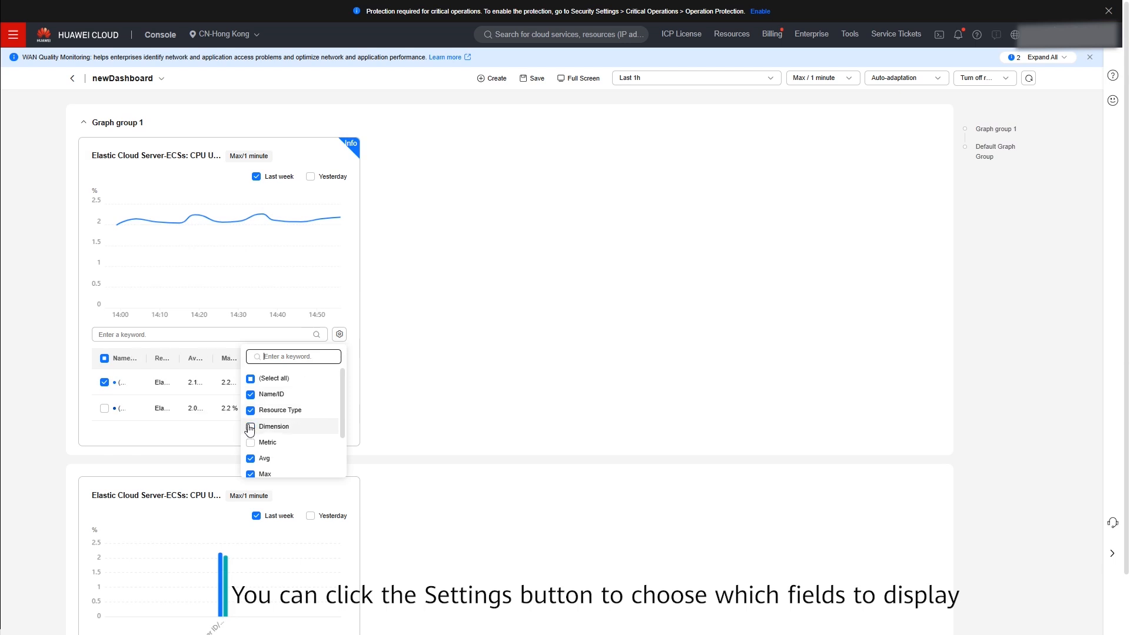
{"action": "left_click", "coordinate": [250, 428]}
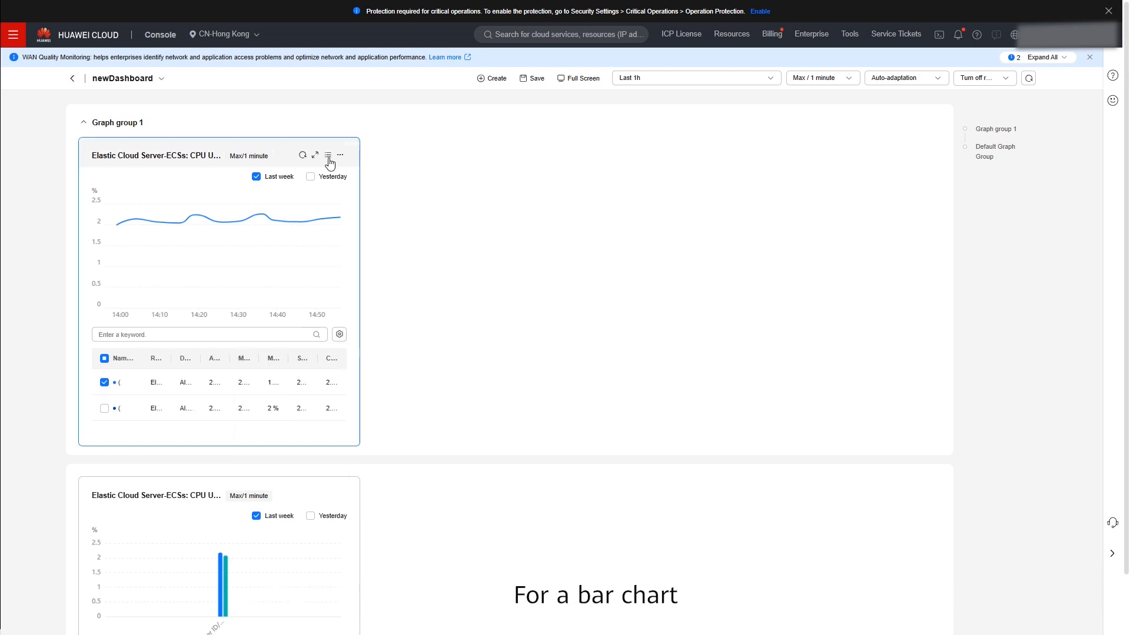
{"action": "left_click", "coordinate": [328, 156]}
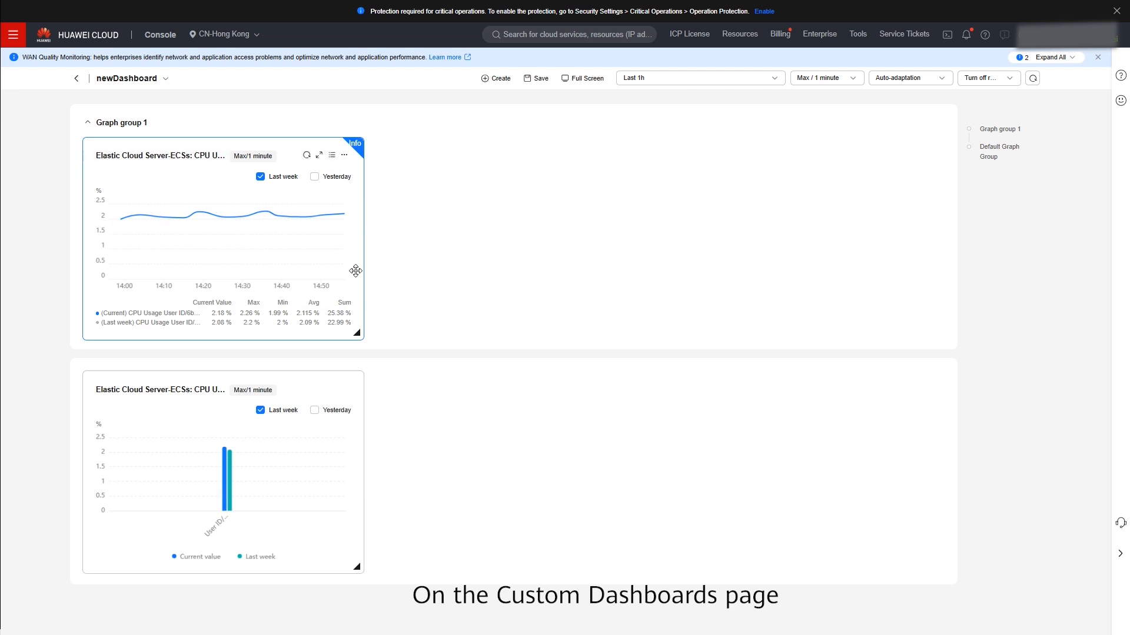
- Set the bar chart's metric sorting to show 15 records in ascending order
{"action": "mouse_move", "coordinate": [353, 441]}
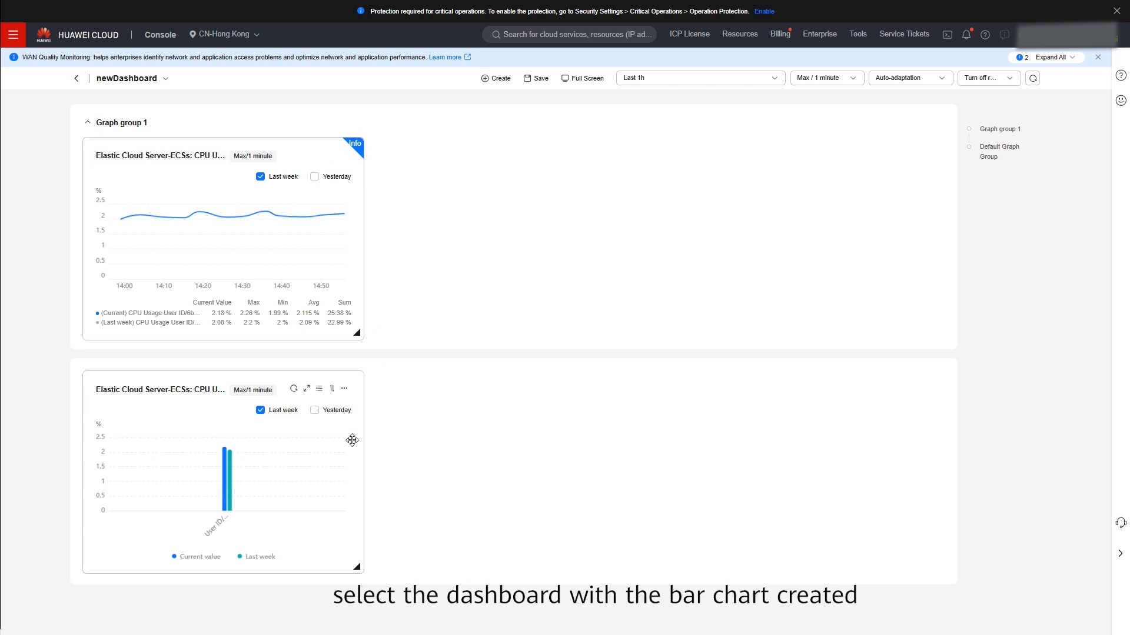
{"action": "left_click", "coordinate": [332, 389]}
{"action": "left_click", "coordinate": [308, 463]}
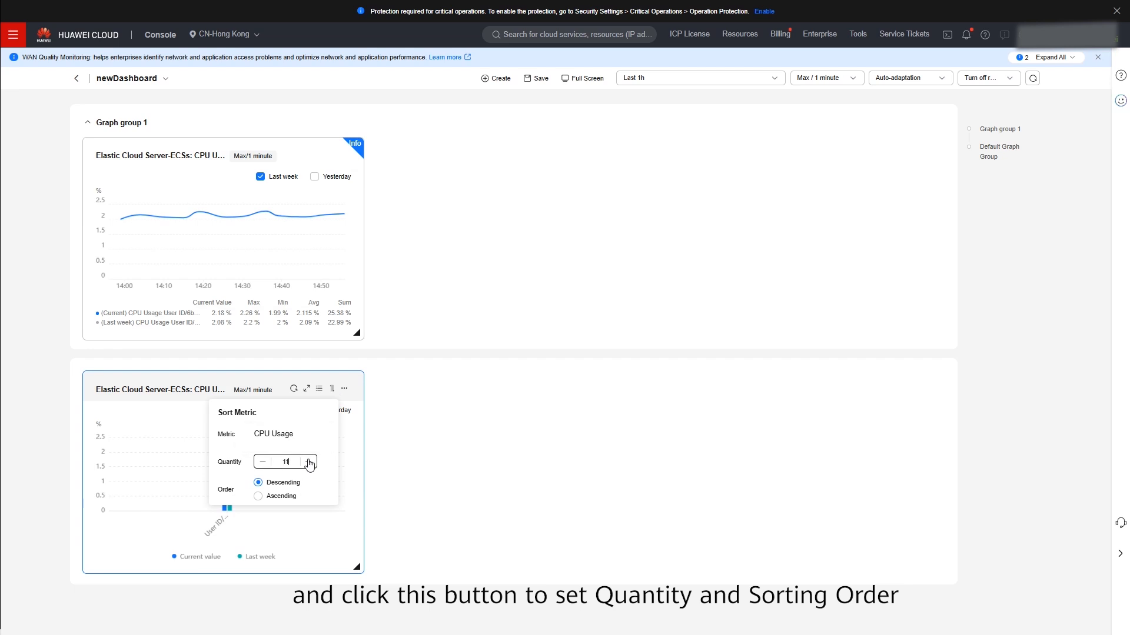
{"action": "left_click", "coordinate": [308, 462]}
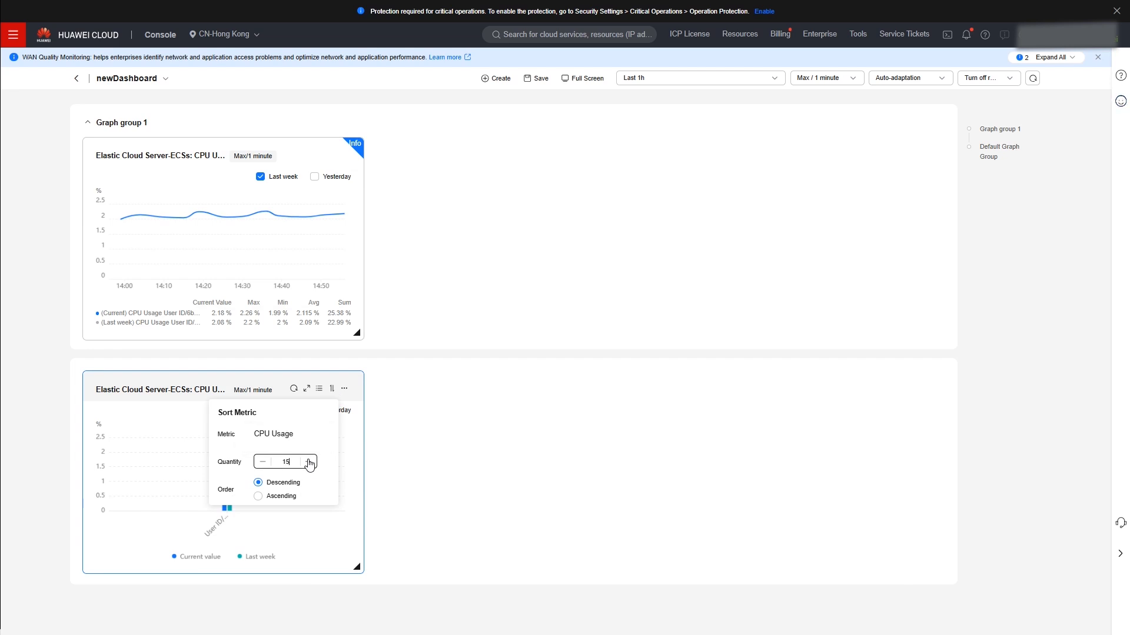
{"action": "left_click", "coordinate": [271, 498]}
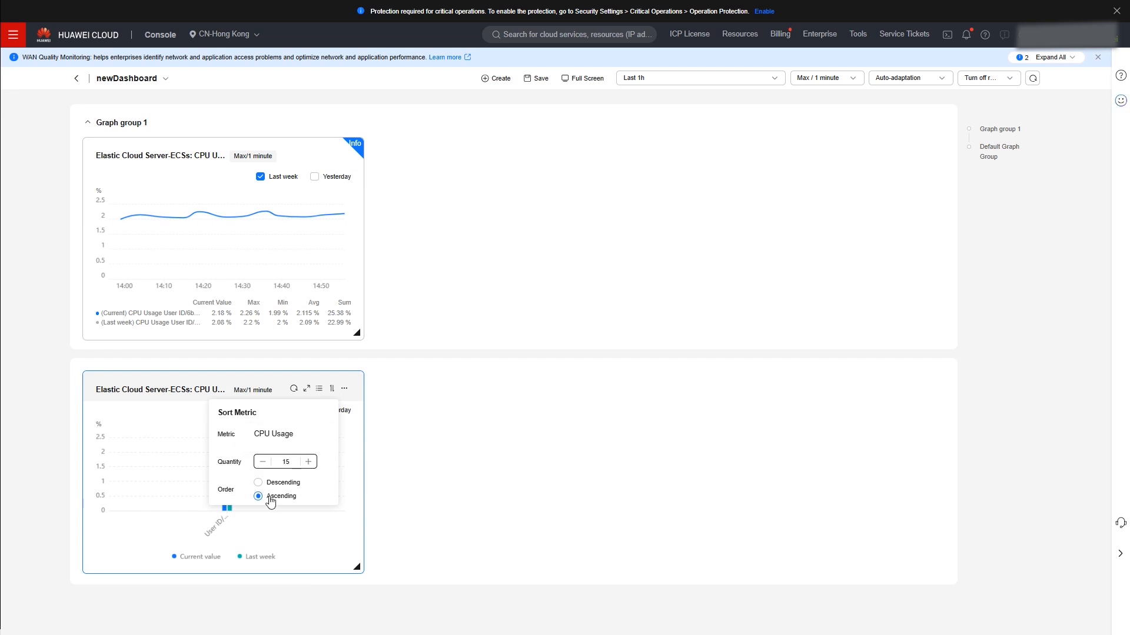
{"action": "left_click", "coordinate": [332, 390]}
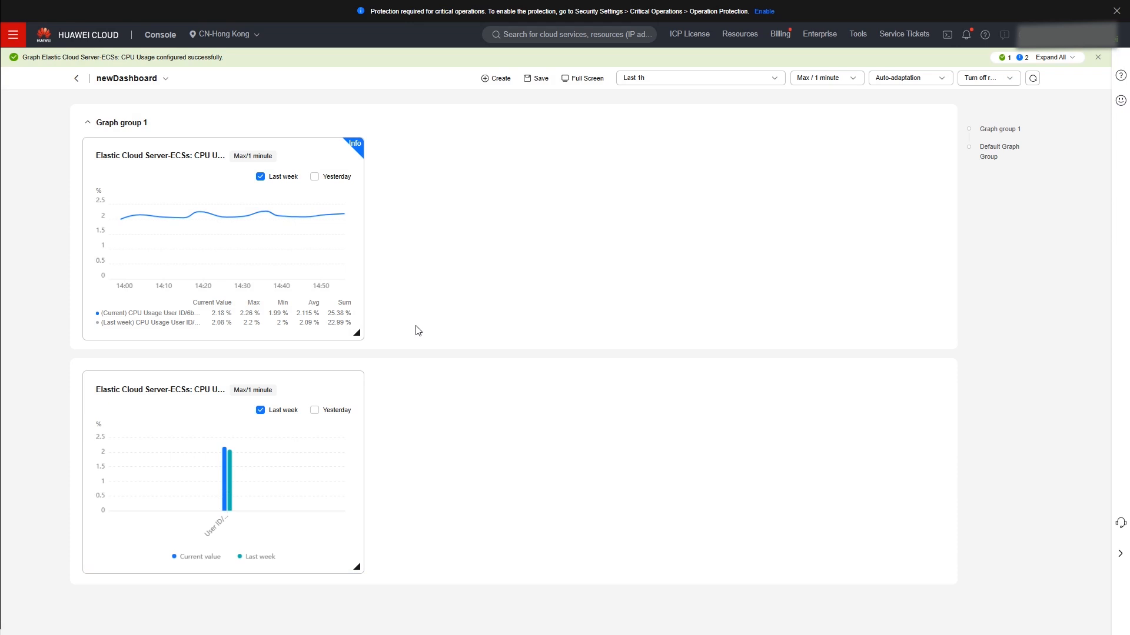
- Copy the CPU usage line graph into Graph group 1 of the current dashboard and save the copy
{"action": "left_click", "coordinate": [344, 155]}
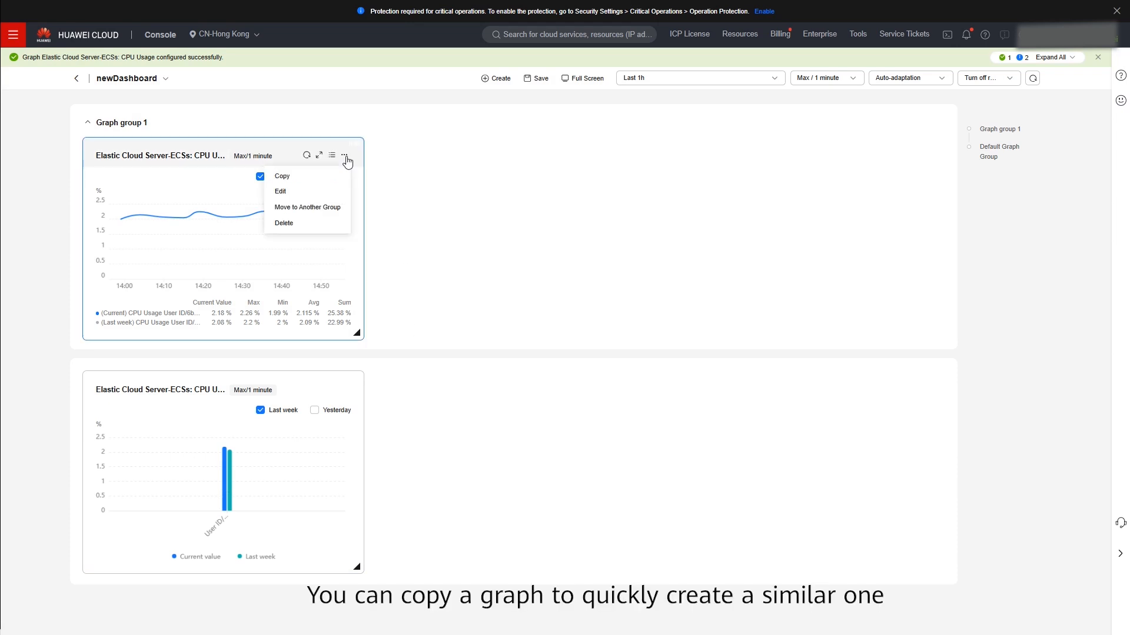
{"action": "left_click", "coordinate": [322, 178]}
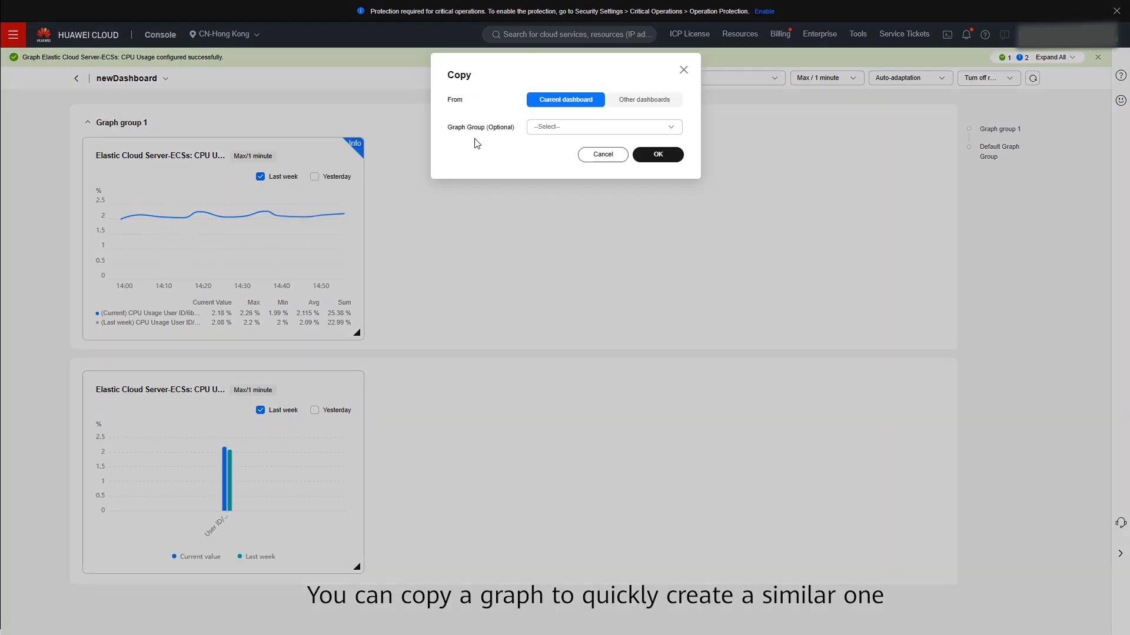
{"action": "left_click", "coordinate": [570, 130]}
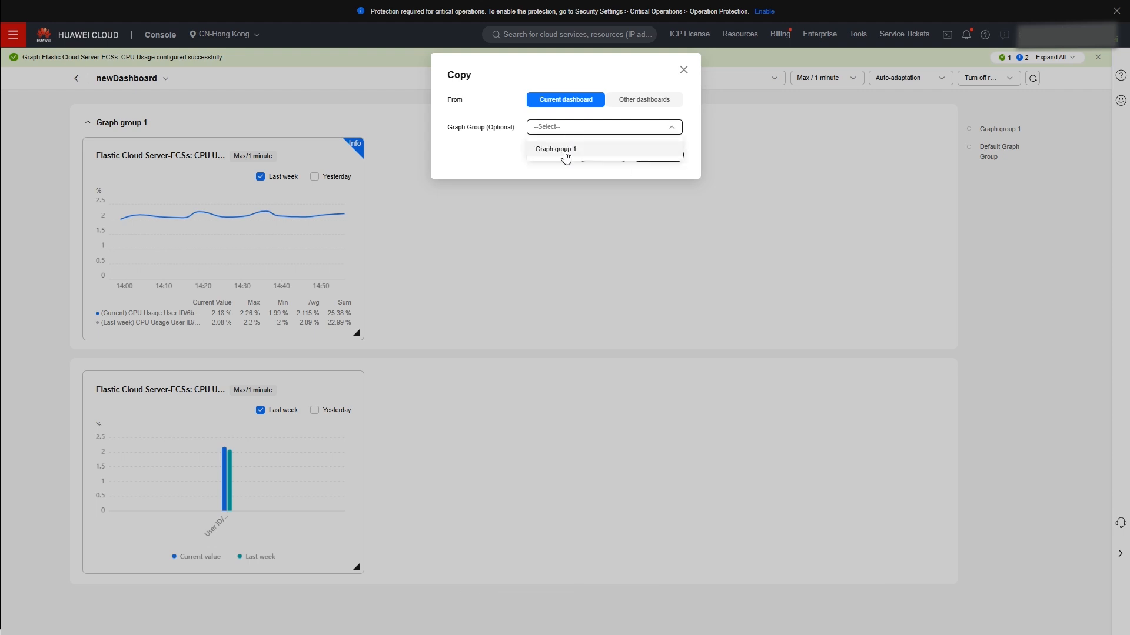
{"action": "left_click", "coordinate": [565, 152]}
{"action": "left_click", "coordinate": [659, 155]}
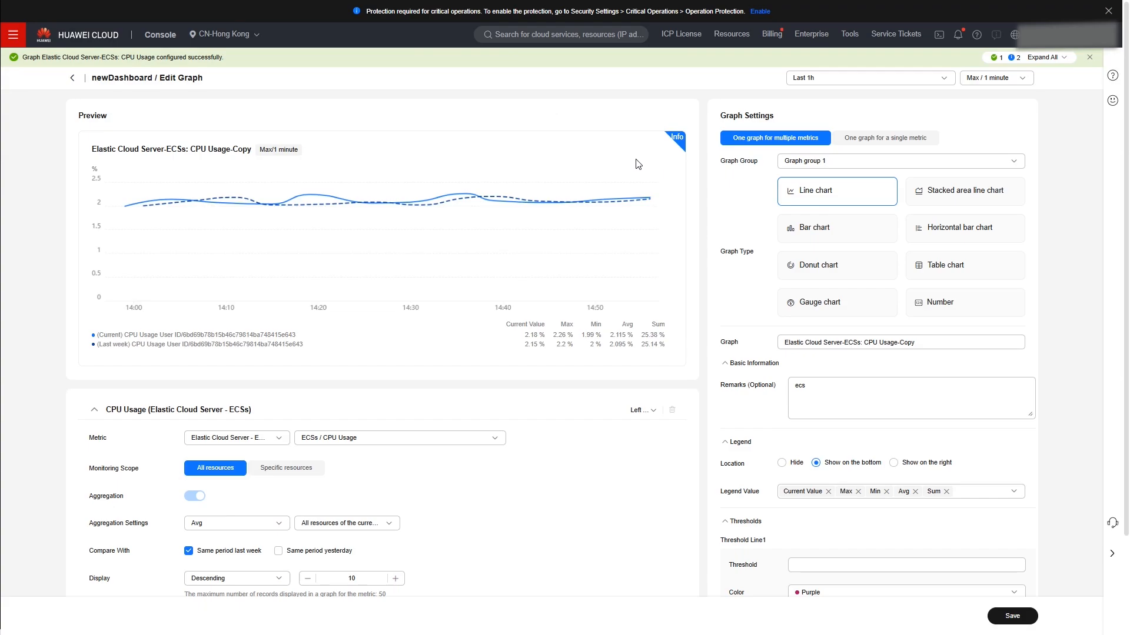
{"action": "scroll", "coordinate": [818, 493], "scroll_direction": "down", "scroll_amount": 3}
{"action": "left_click", "coordinate": [1011, 616]}
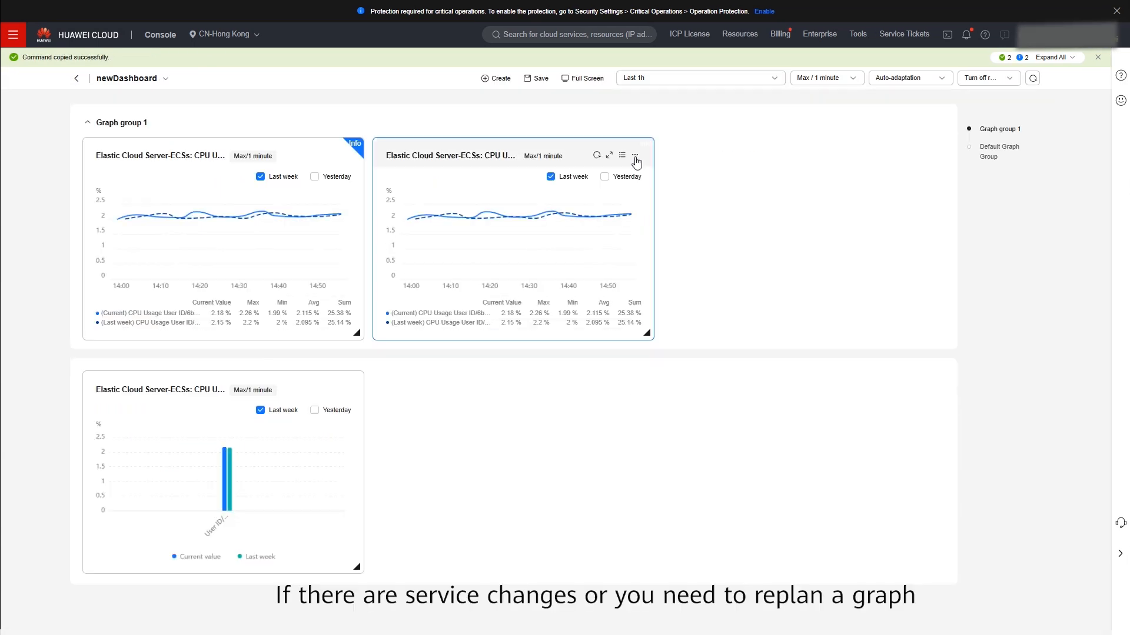
- Edit the copied graph, change its aggregation method, and save the graph
{"action": "left_click", "coordinate": [635, 157]}
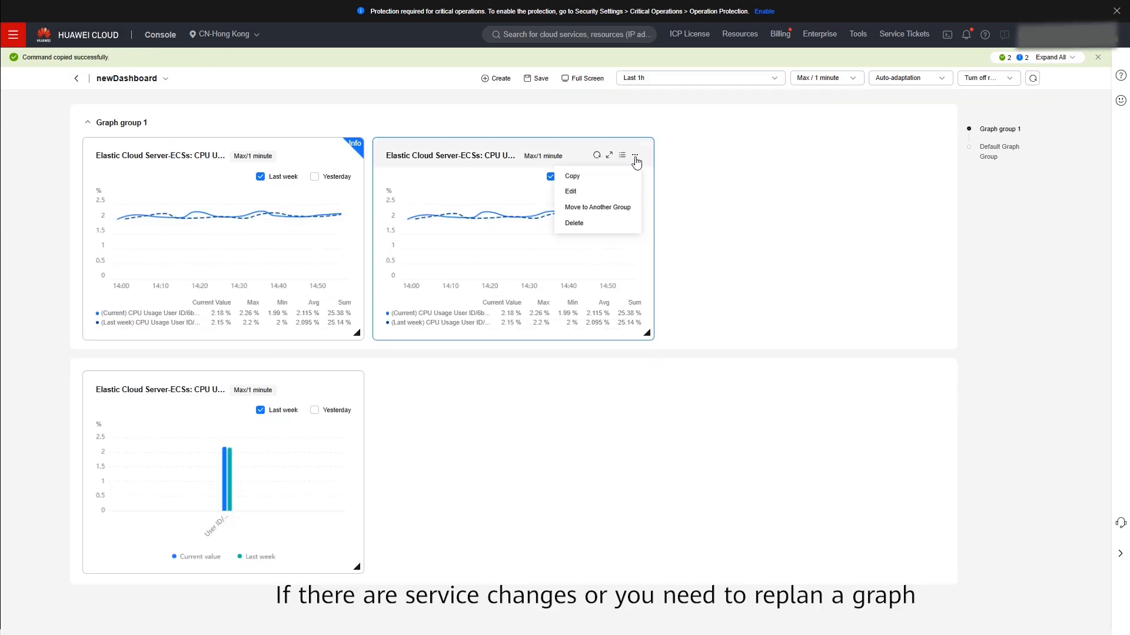
{"action": "left_click", "coordinate": [608, 192]}
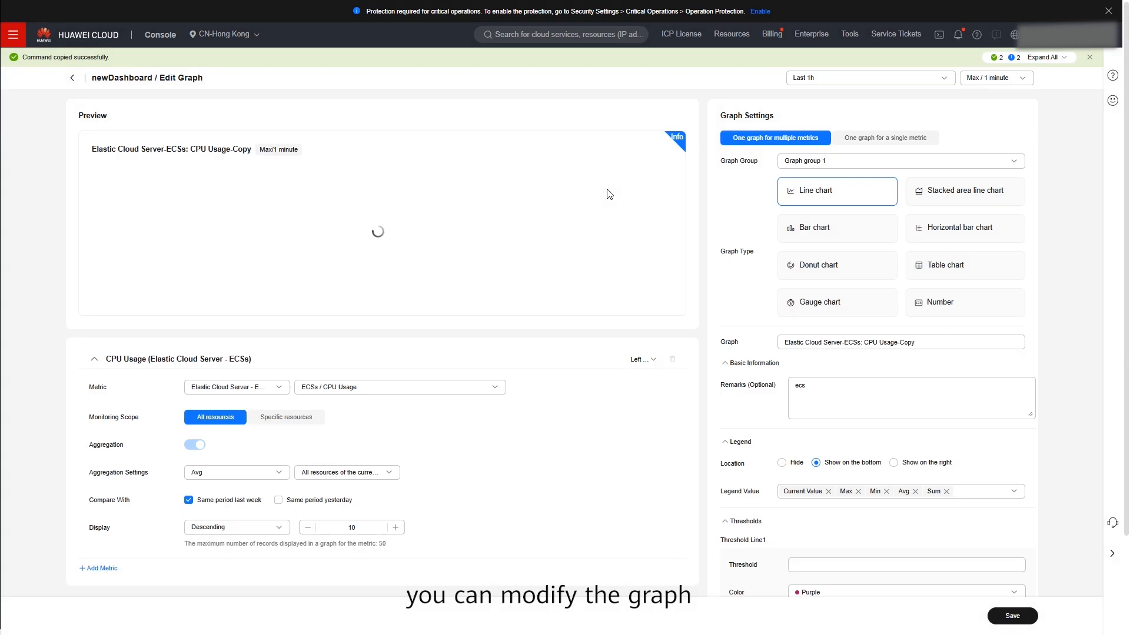
{"action": "scroll", "coordinate": [299, 500], "scroll_direction": "down", "scroll_amount": 1}
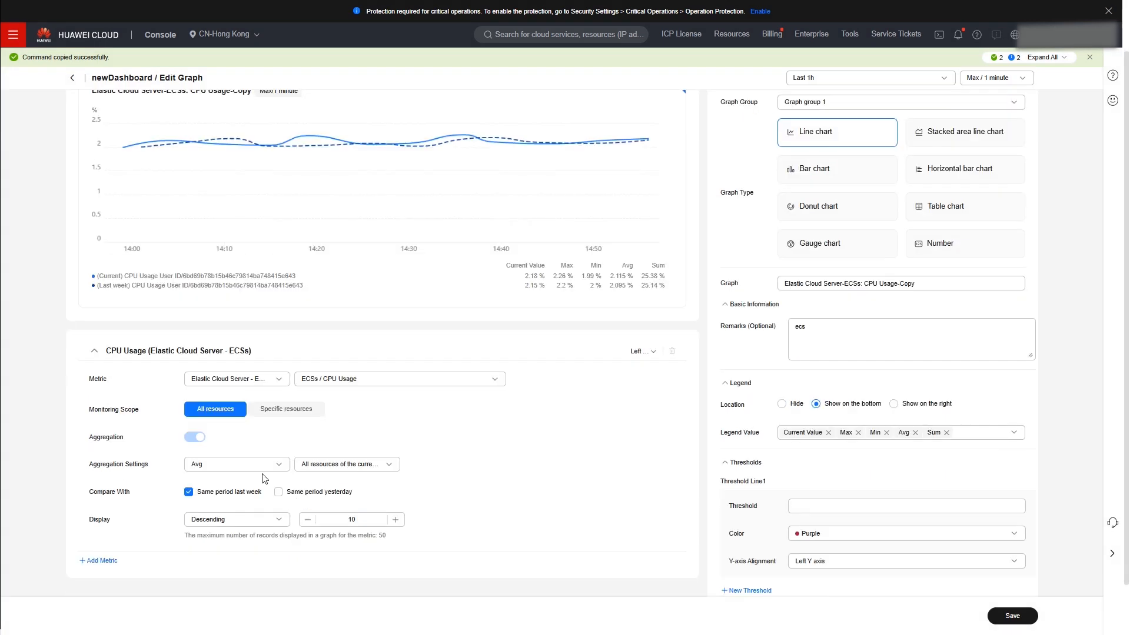
{"action": "left_click", "coordinate": [264, 464]}
{"action": "left_click", "coordinate": [246, 503]}
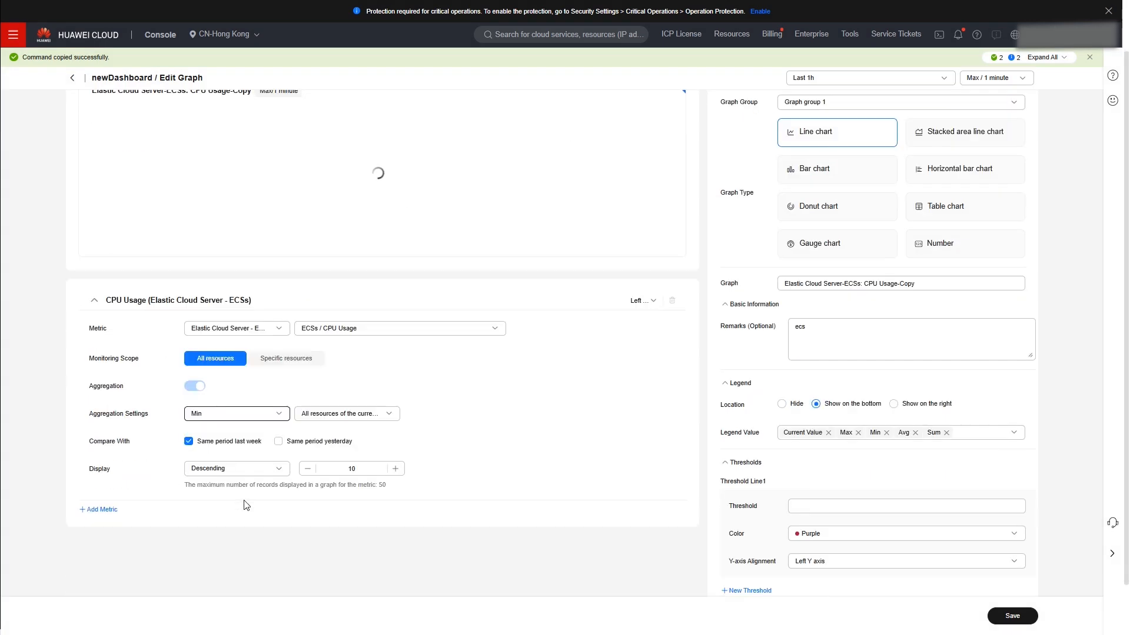
{"action": "left_click", "coordinate": [1013, 619]}
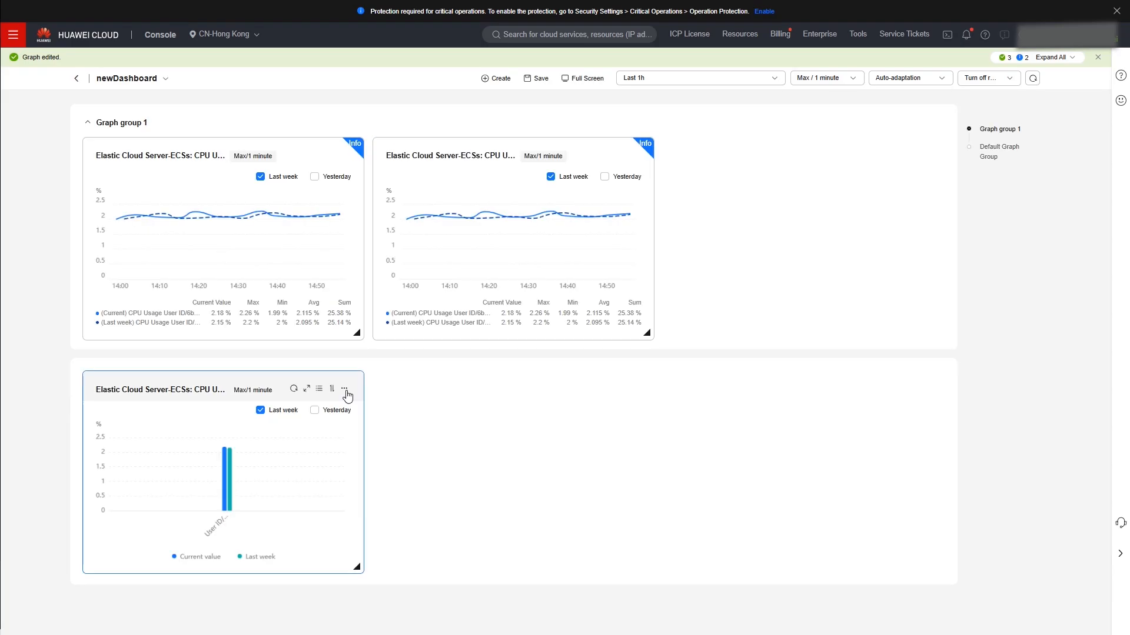
- Move the bar chart into Graph group 1
{"action": "left_click", "coordinate": [345, 393]}
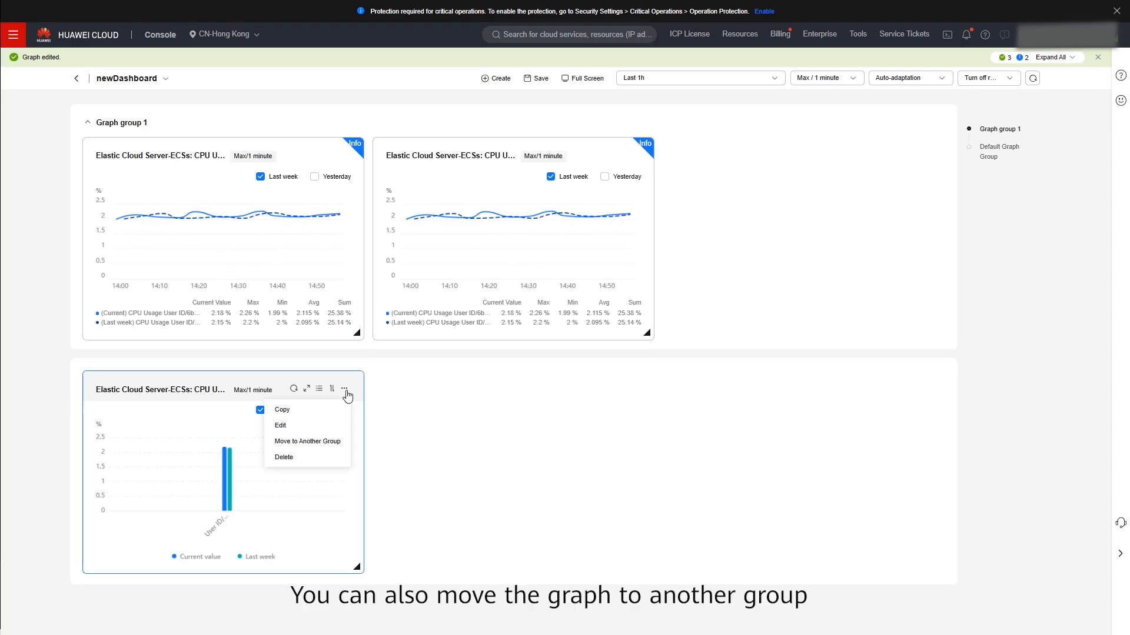
{"action": "left_click", "coordinate": [323, 443]}
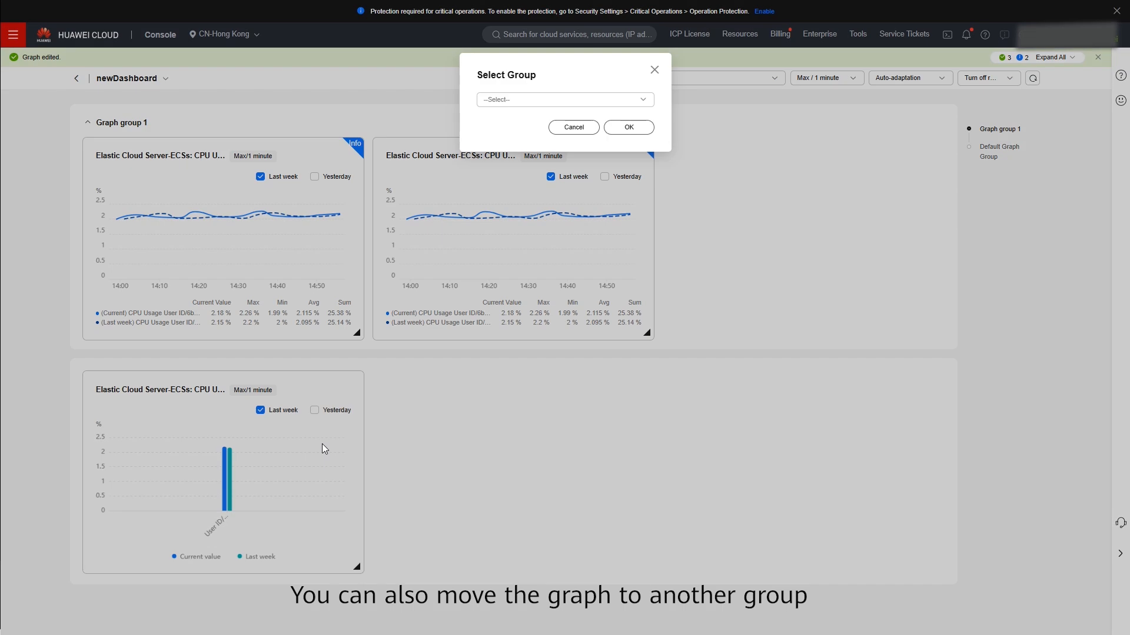
{"action": "left_click", "coordinate": [546, 101]}
{"action": "left_click", "coordinate": [534, 120]}
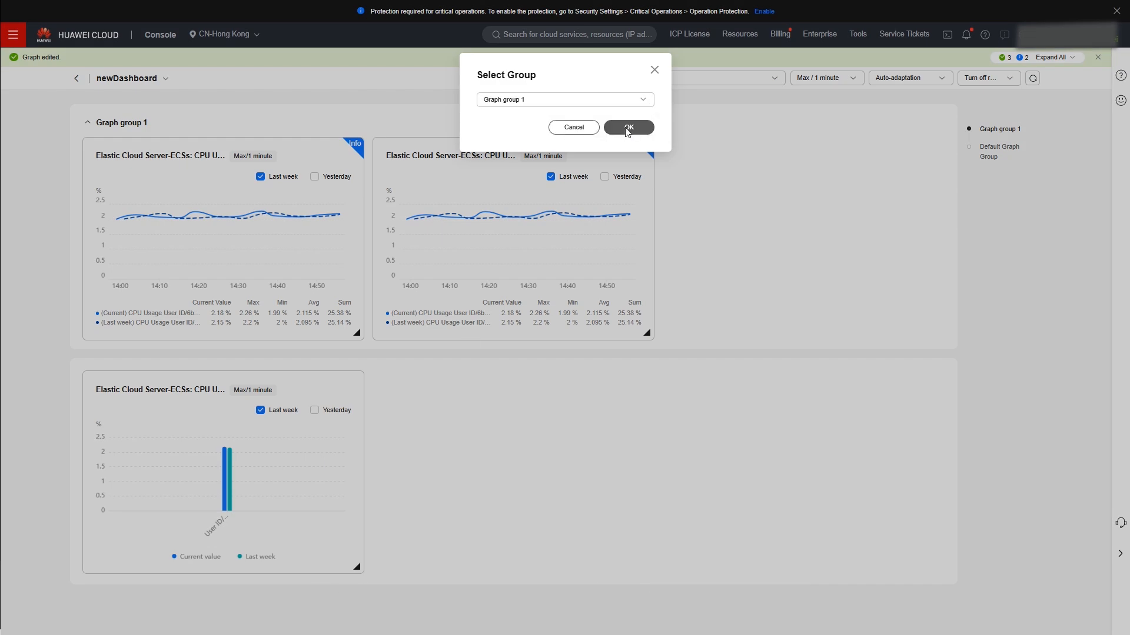
{"action": "left_click", "coordinate": [625, 127]}
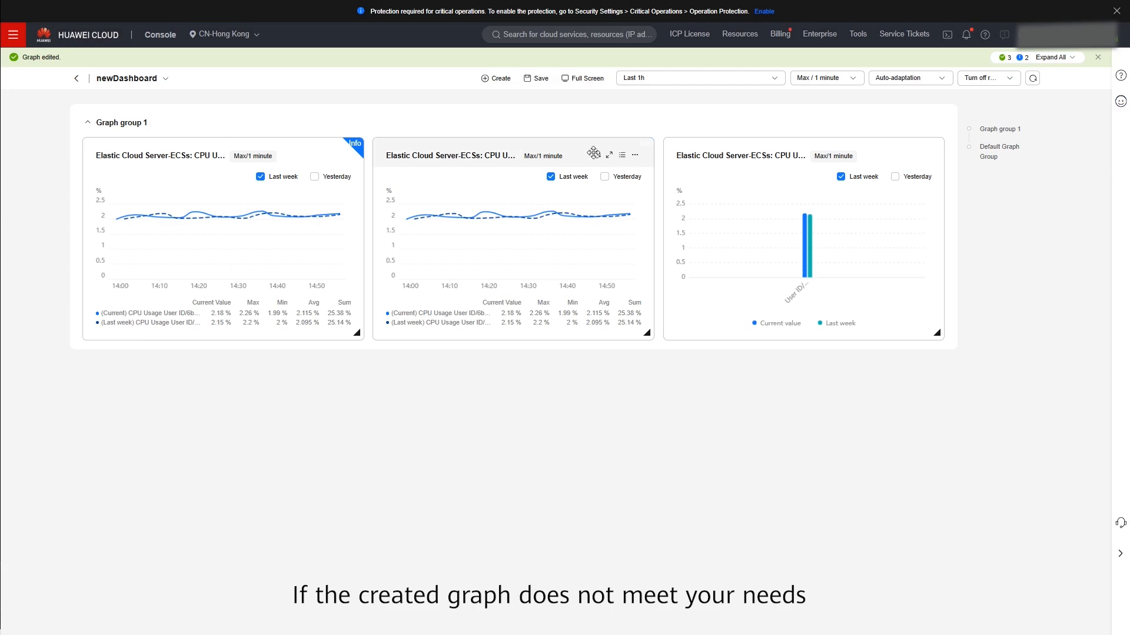
- Delete the copied CPU usage line graph
{"action": "left_click", "coordinate": [635, 157]}
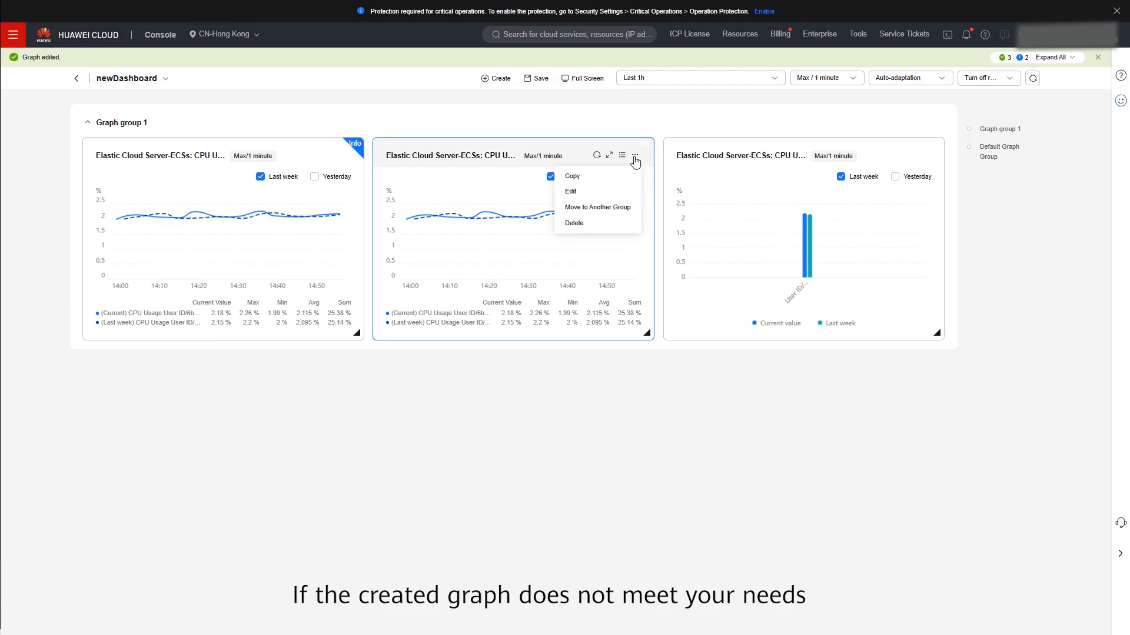
{"action": "left_click", "coordinate": [591, 222]}
{"action": "left_click", "coordinate": [667, 207]}
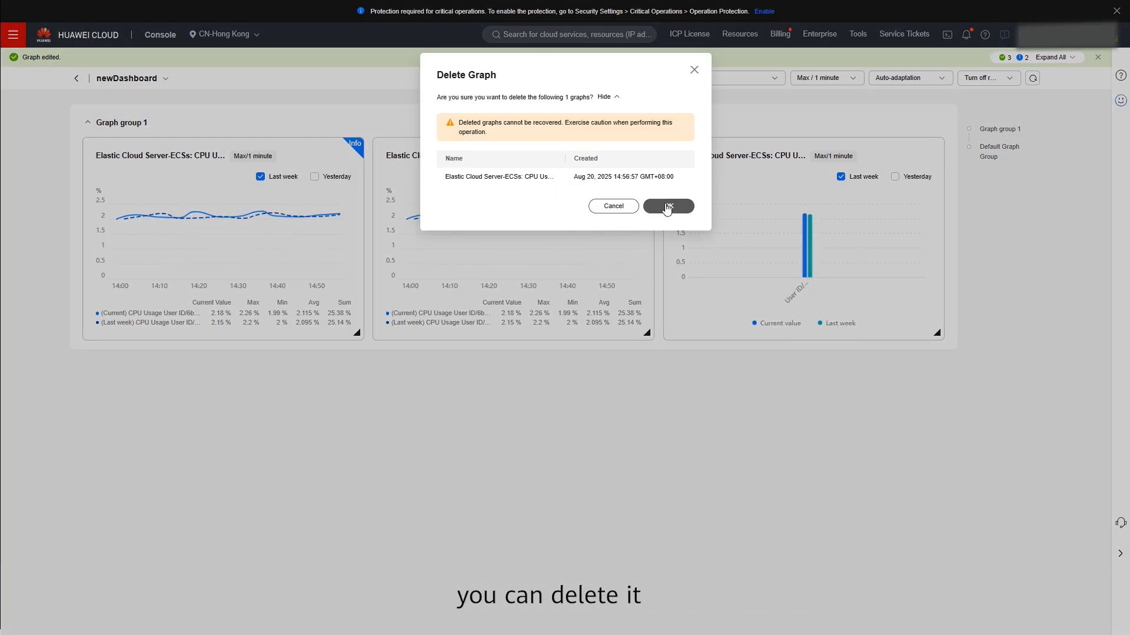